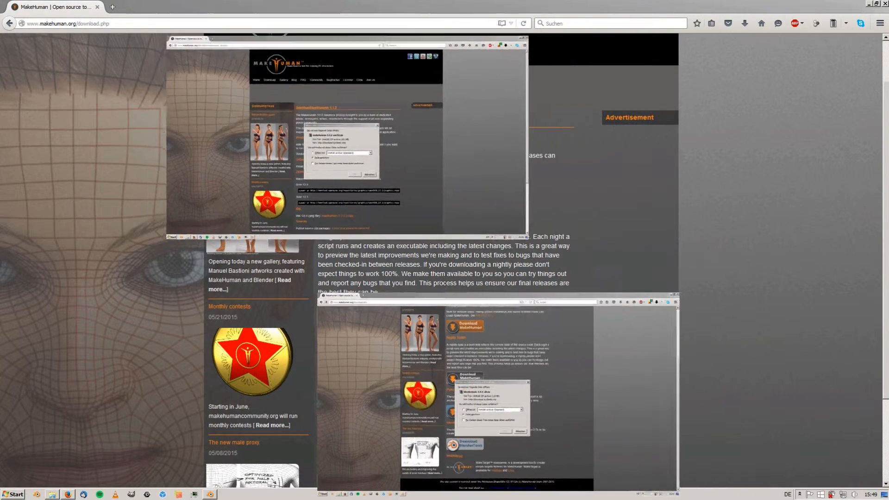
Extract the blendertools-1.0.2-all archive on the desktop to get its blendertools folder.
{"action": "left_click_drag", "start_coordinate": [157, 79], "coordinate": [296, 250]}
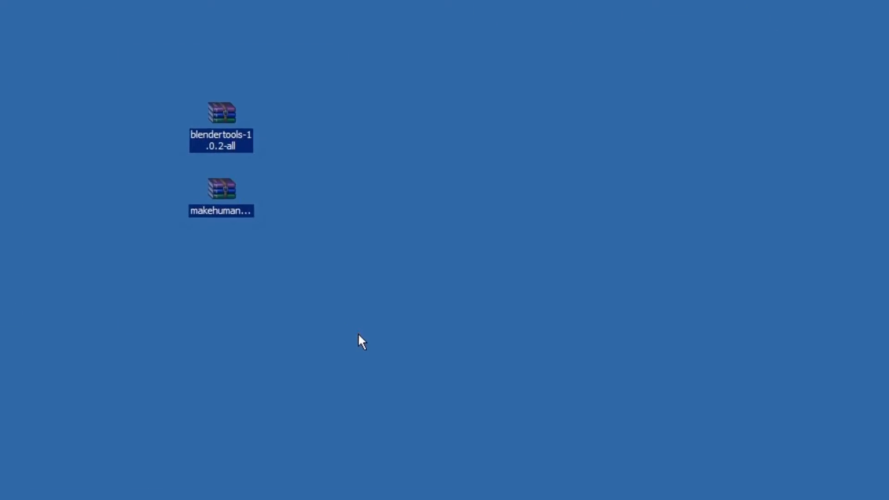
{"action": "left_click", "coordinate": [230, 140]}
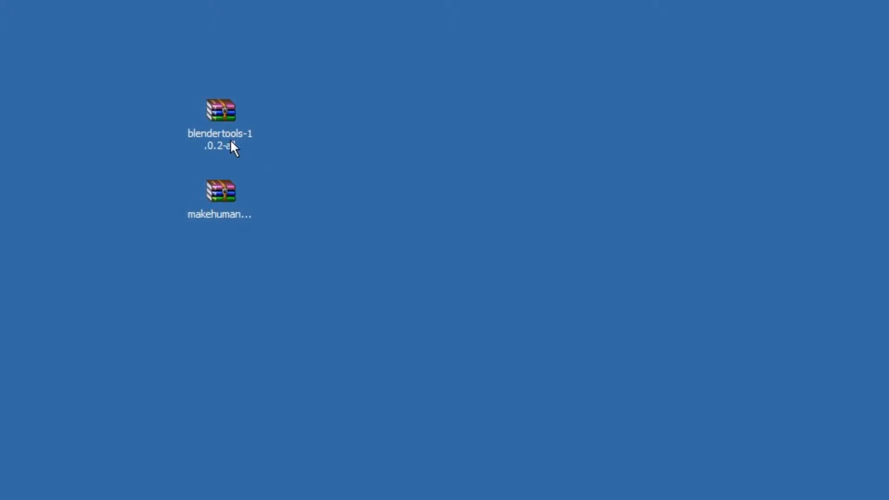
{"action": "right_click", "coordinate": [229, 139]}
{"action": "left_click", "coordinate": [263, 180]}
{"action": "left_click", "coordinate": [342, 131]}
Extract the MakeHuman archive on the desktop into its own makehuman-1.0.2-win32 folder.
{"action": "right_click", "coordinate": [221, 202]}
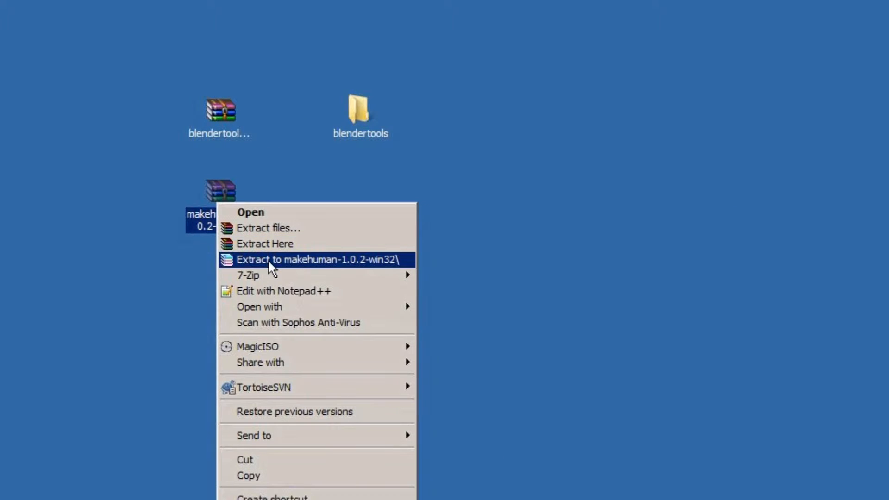
{"action": "left_click", "coordinate": [268, 260]}
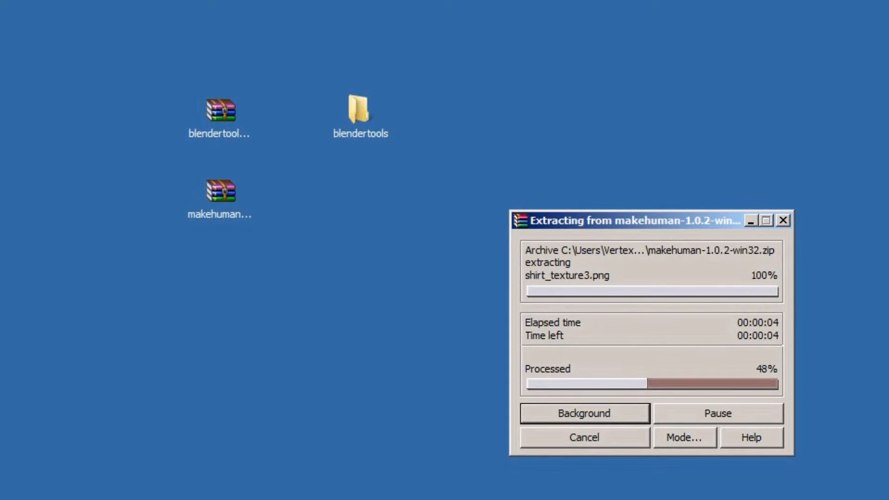
{"action": "left_click", "coordinate": [360, 204]}
{"action": "left_click", "coordinate": [358, 136]}
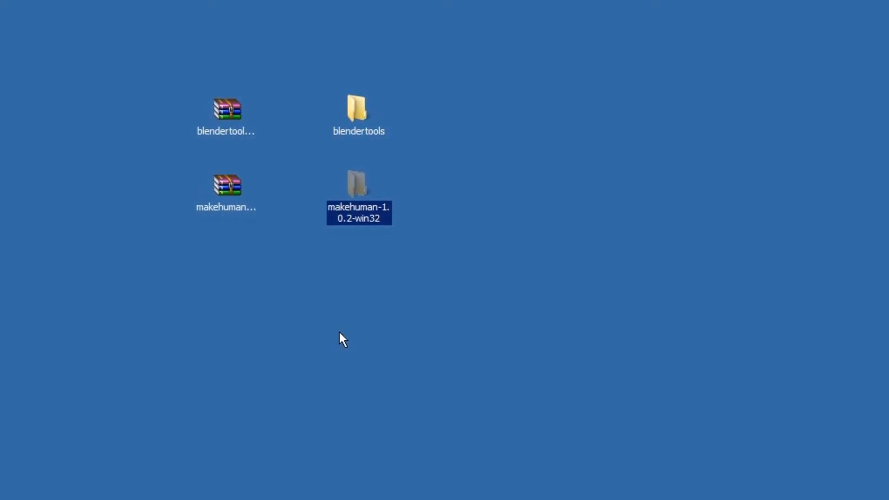
Examine the contents of the extracted blendertools folder and close it.
{"action": "double_click", "coordinate": [355, 130]}
{"action": "left_click_drag", "start_coordinate": [577, 96], "coordinate": [507, 212]}
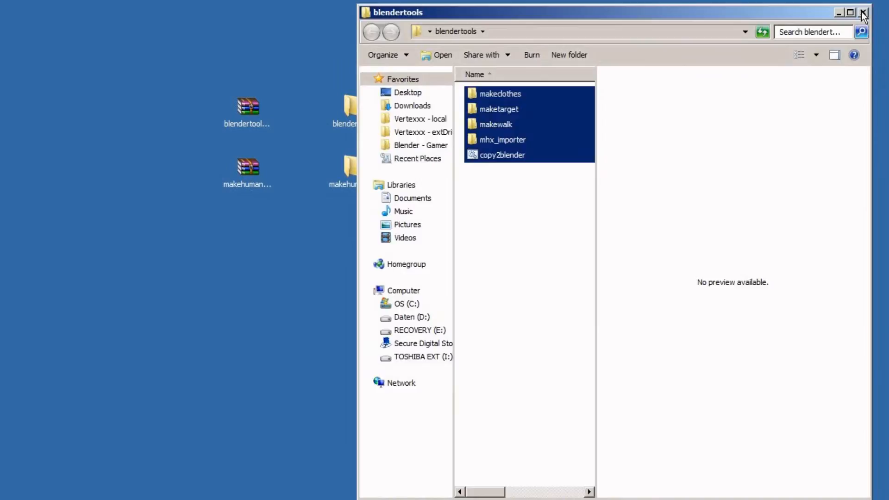
{"action": "left_click", "coordinate": [862, 14]}
Launch the makehuman application from the makehuman-1.0.2-win32 folder.
{"action": "double_click", "coordinate": [355, 178]}
{"action": "double_click", "coordinate": [499, 292]}
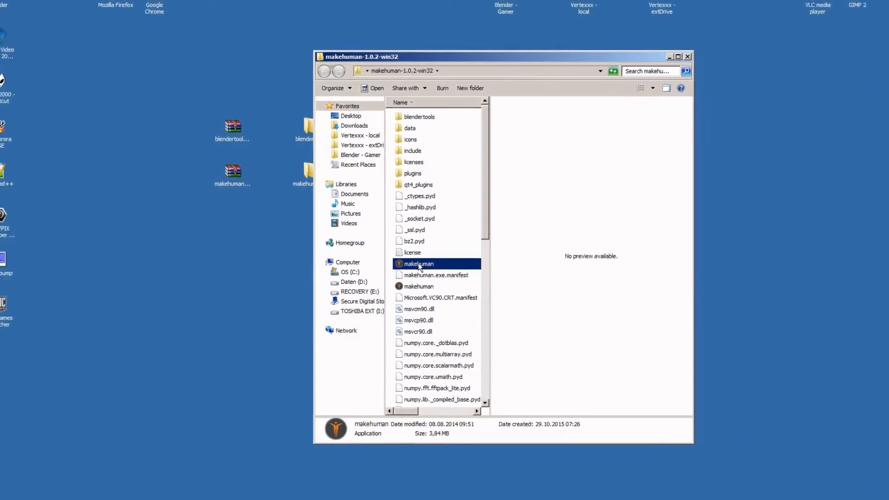
{"action": "key", "text": "Return"}
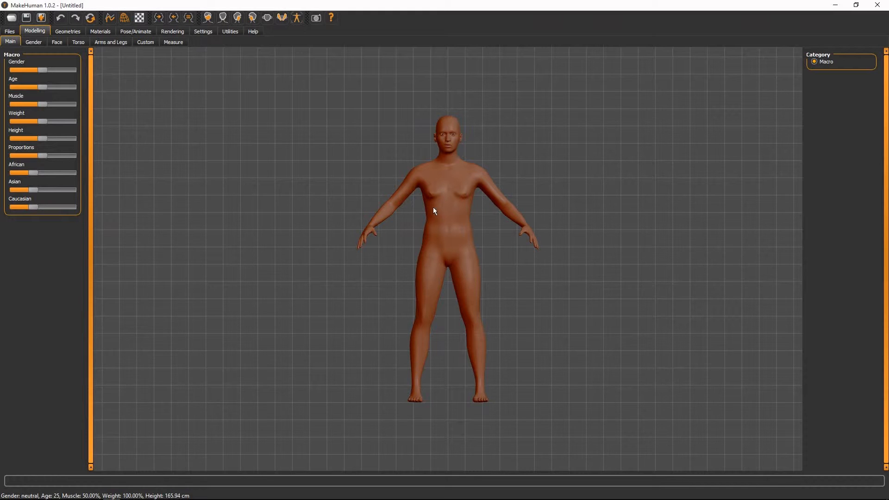
Inspect the base figure by rotating, zooming and panning around it, and reset the camera to the default view.
{"action": "left_click_drag", "start_coordinate": [445, 234], "coordinate": [439, 255]}
{"action": "right_click_drag", "start_coordinate": [452, 279], "coordinate": [469, 315]}
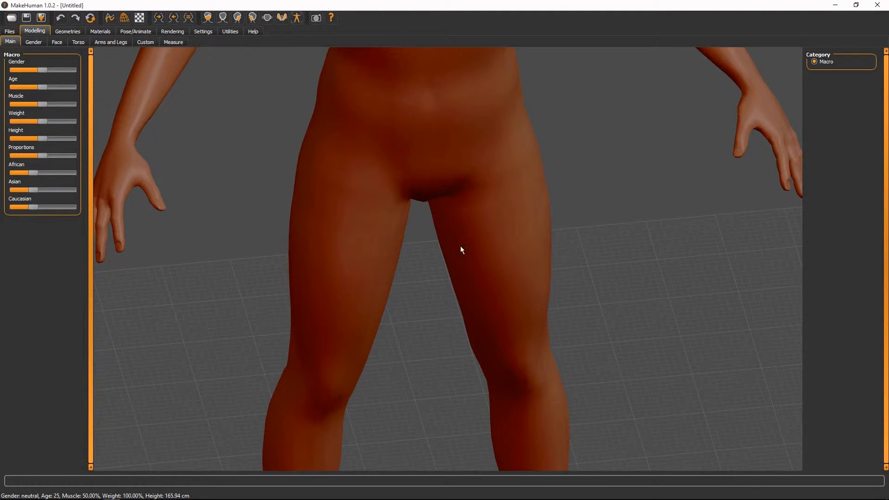
{"action": "middle_click_drag", "start_coordinate": [474, 199], "coordinate": [496, 172]}
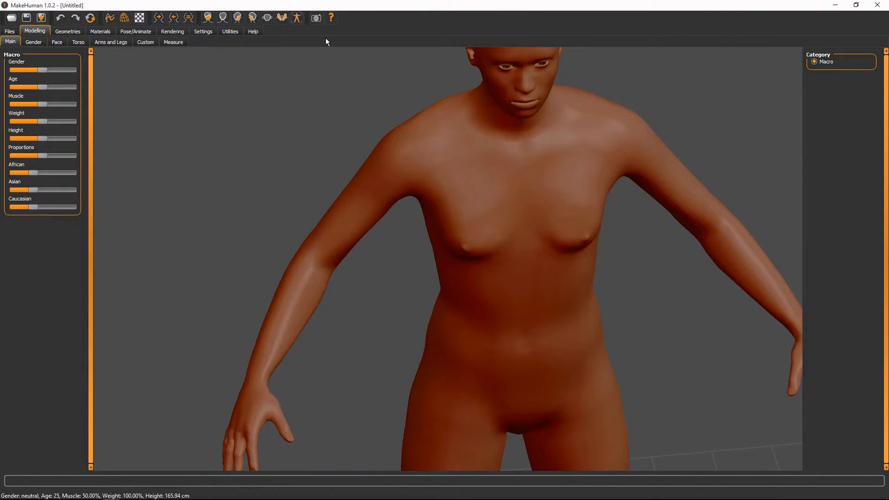
{"action": "left_click", "coordinate": [298, 19]}
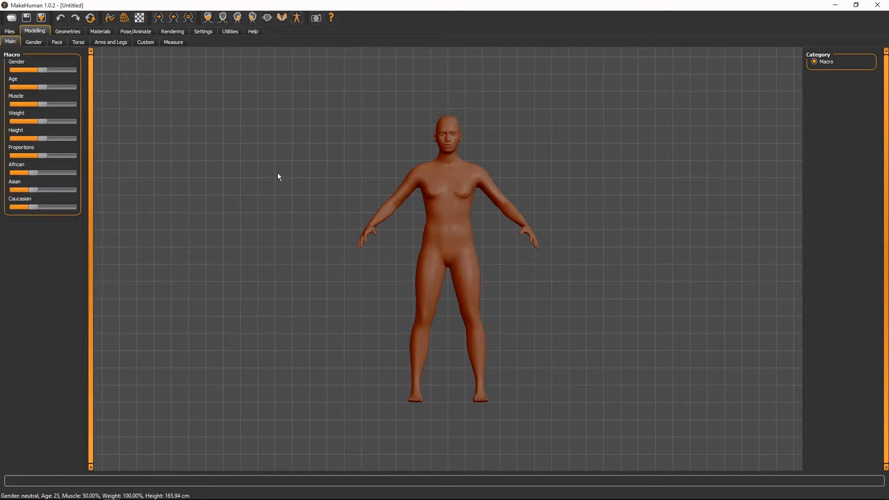
Review the general settings for slider behaviour, units, theme and language, and return to modelling.
{"action": "left_click", "coordinate": [204, 31]}
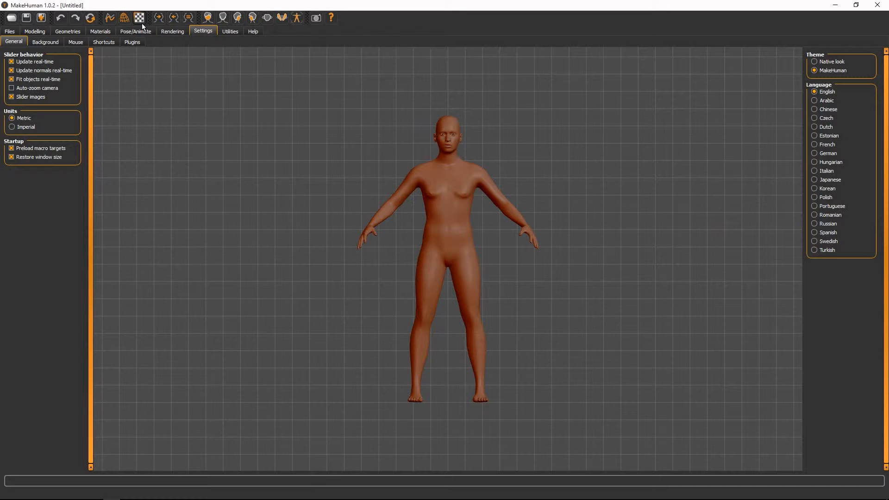
{"action": "left_click", "coordinate": [35, 31]}
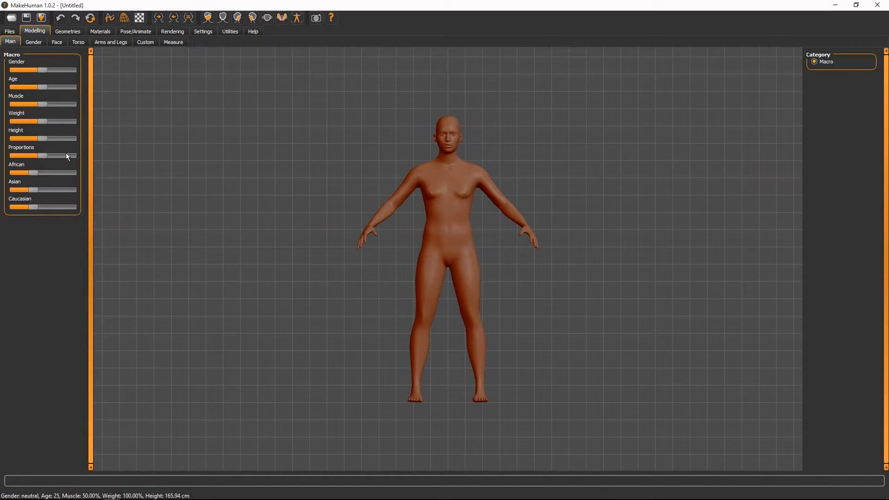
Shape the figure as a 22-year-old male with about 72% muscle and a height of about 182 cm.
{"action": "left_click_drag", "start_coordinate": [43, 70], "coordinate": [37, 87]}
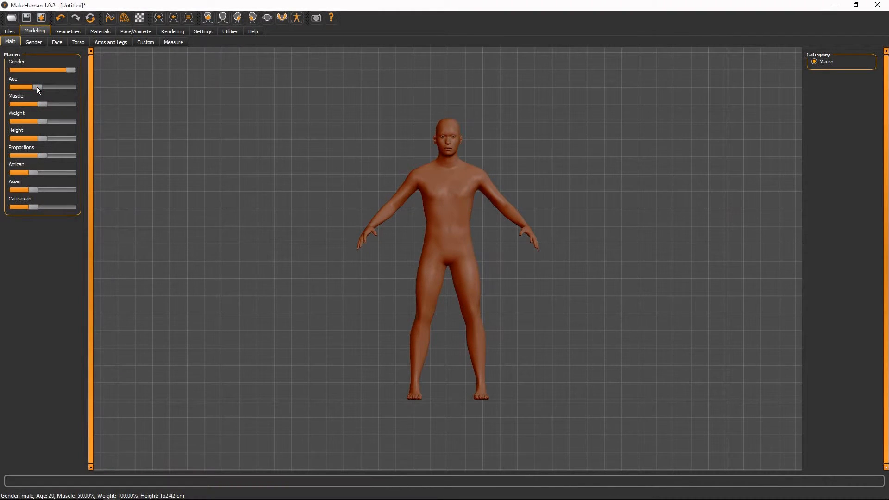
{"action": "left_click", "coordinate": [52, 104]}
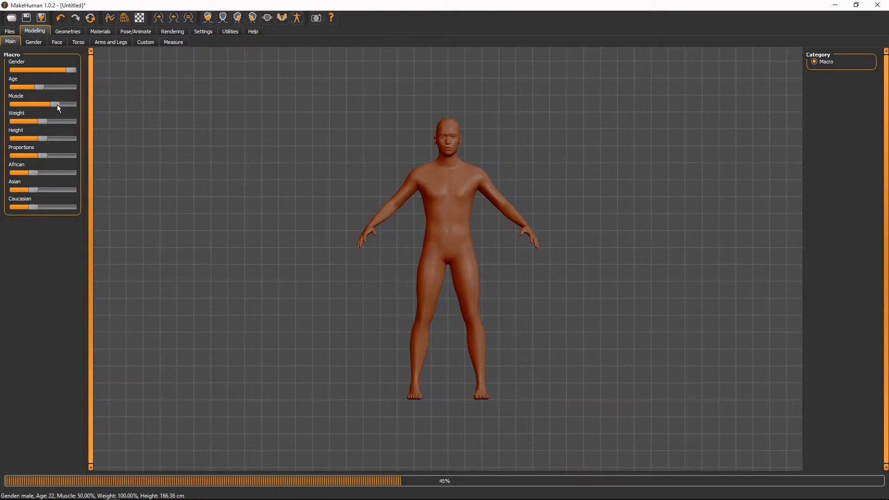
{"action": "left_click_drag", "start_coordinate": [48, 139], "coordinate": [51, 138]}
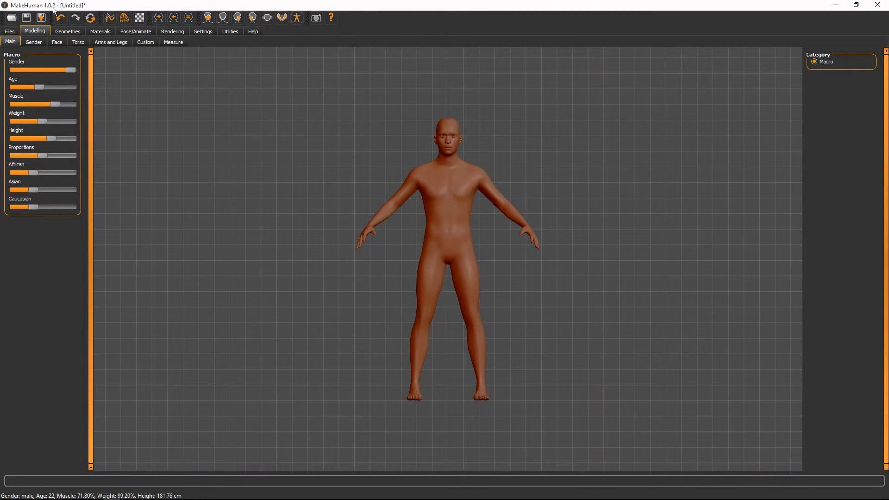
Look through the face, torso, arms and legs, custom and measure modelling options.
{"action": "left_click", "coordinate": [56, 41]}
{"action": "left_click", "coordinate": [77, 43]}
{"action": "left_click", "coordinate": [116, 42]}
{"action": "left_click", "coordinate": [142, 42]}
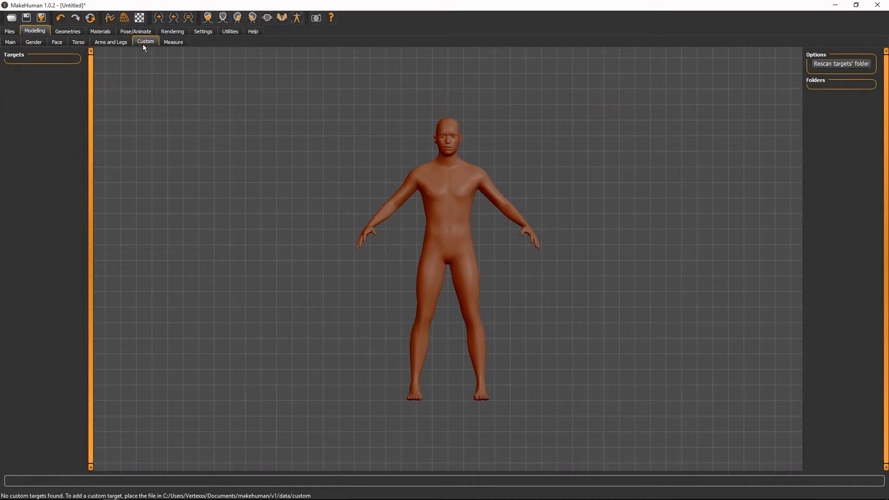
{"action": "left_click", "coordinate": [168, 42]}
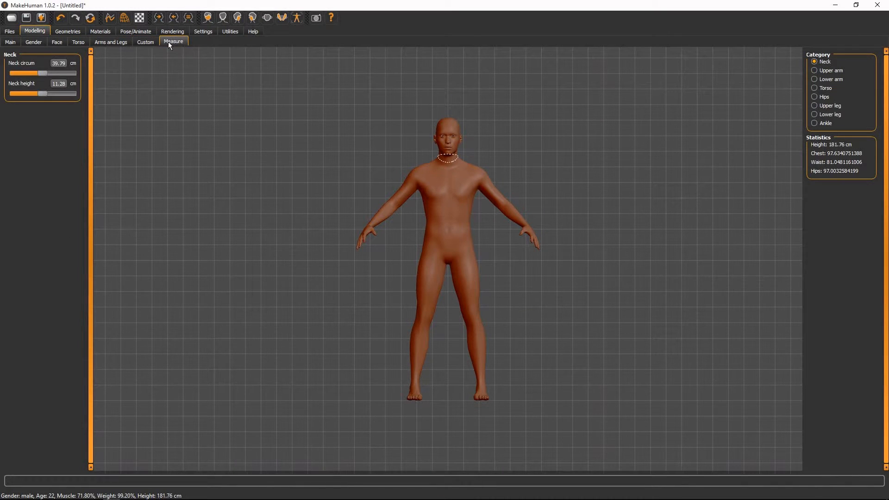
Dress the figure in jeans01, shoes01_hres and tshirt_short.
{"action": "left_click", "coordinate": [71, 31]}
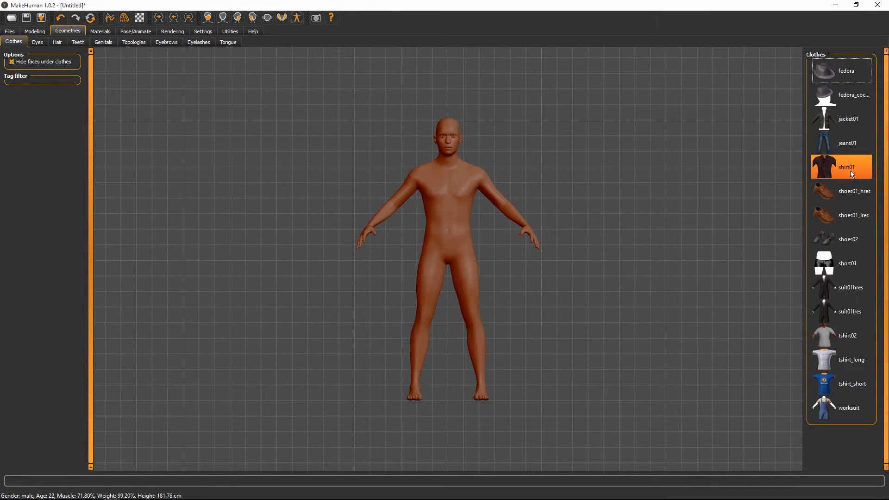
{"action": "left_click", "coordinate": [846, 148]}
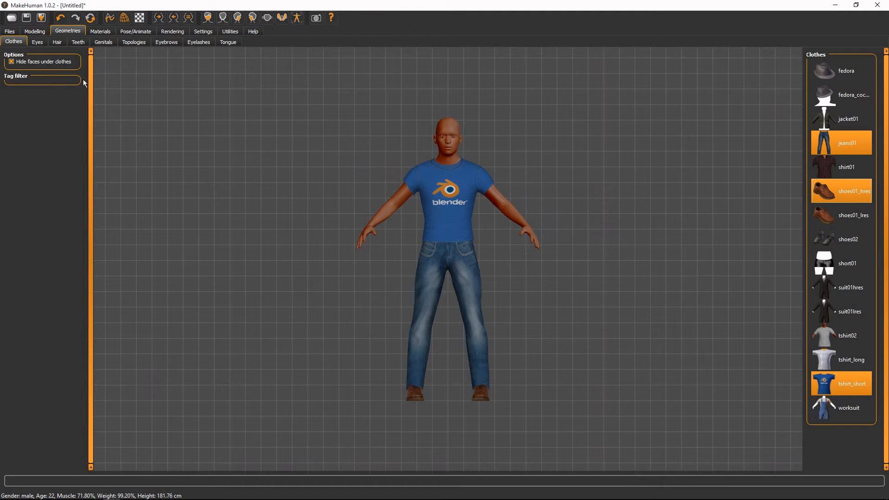
Check the eye options and give the figure the mhair02 hairstyle.
{"action": "left_click", "coordinate": [33, 42]}
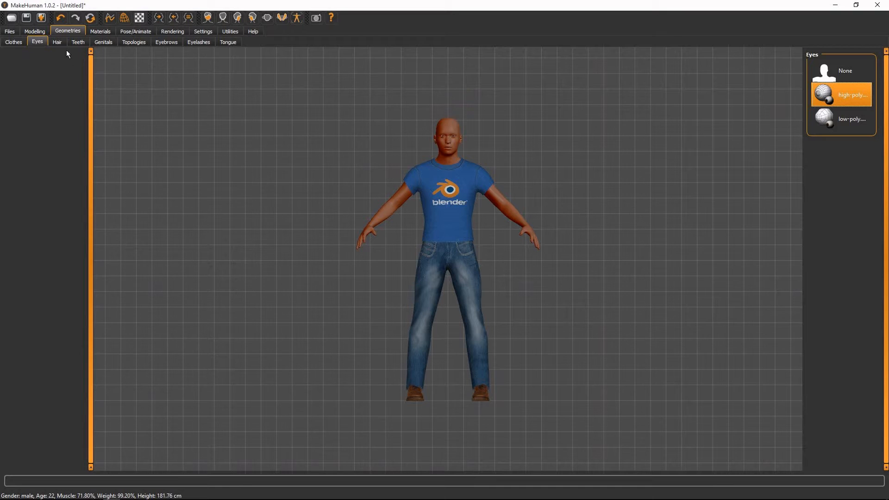
{"action": "left_click", "coordinate": [56, 43]}
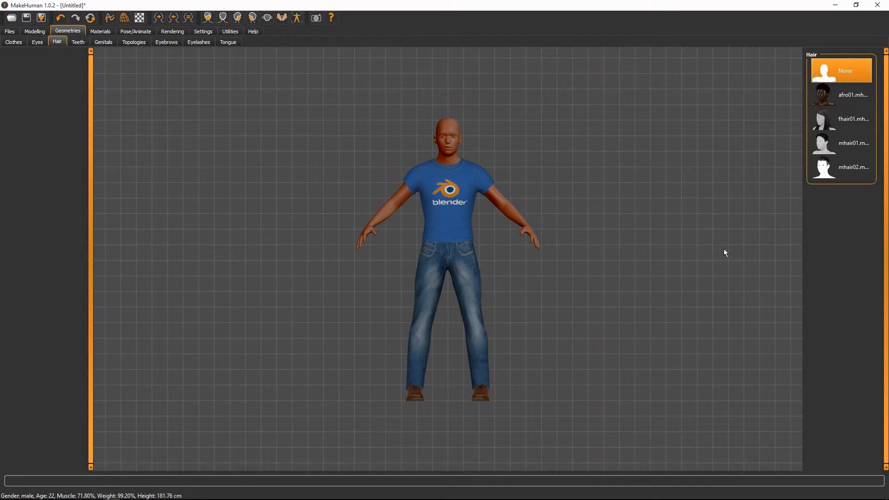
{"action": "left_click", "coordinate": [852, 167]}
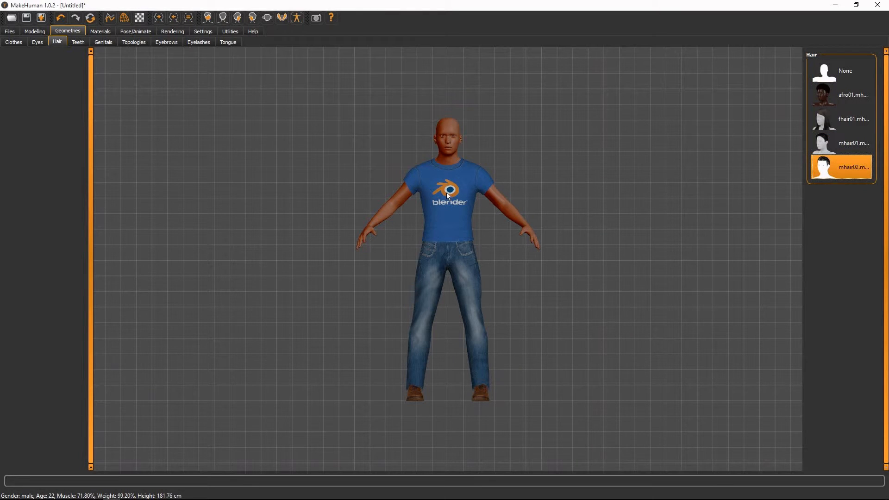
{"action": "left_click_drag", "start_coordinate": [436, 172], "coordinate": [493, 190]}
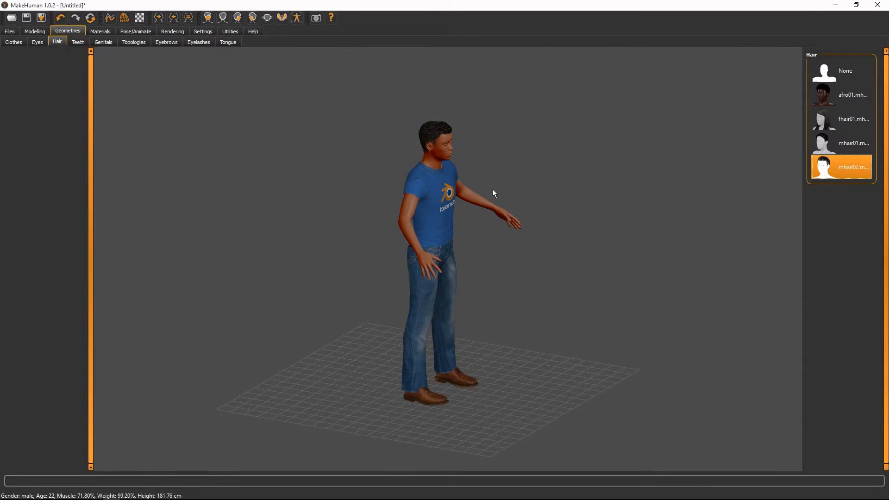
Look through the available teeth, genitals and topology options for the figure.
{"action": "left_click", "coordinate": [79, 44]}
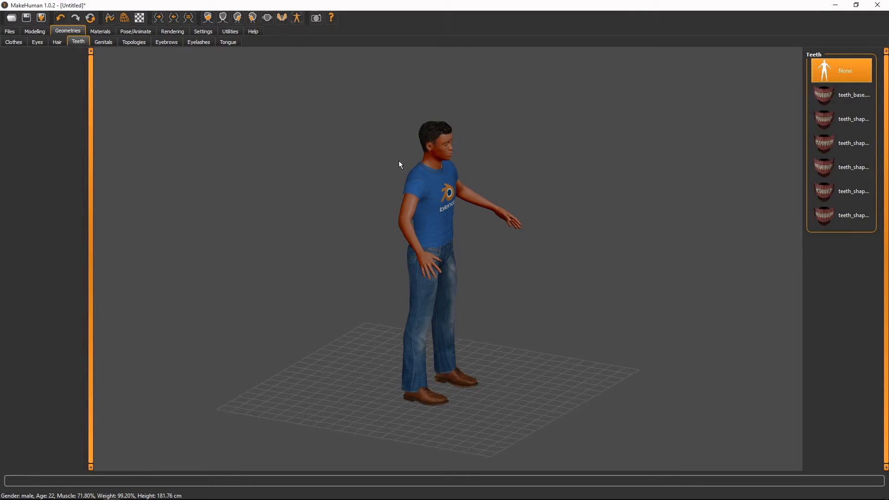
{"action": "left_click", "coordinate": [109, 44]}
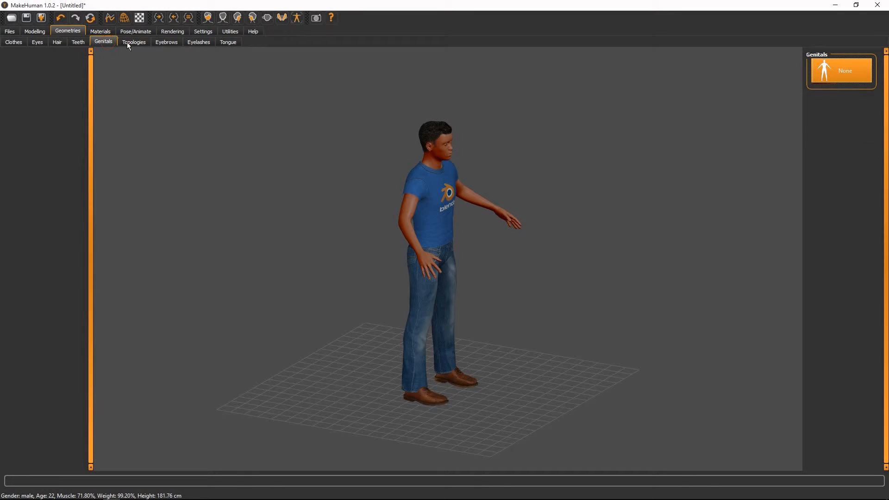
{"action": "left_click", "coordinate": [128, 44]}
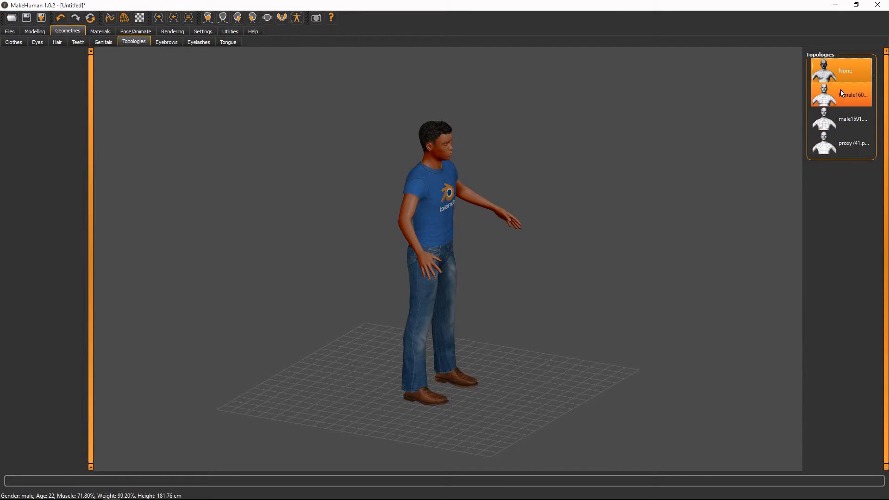
Display the figure as a wireframe and take off tshirt_short to expose the torso mesh.
{"action": "left_click_drag", "start_coordinate": [546, 271], "coordinate": [442, 234]}
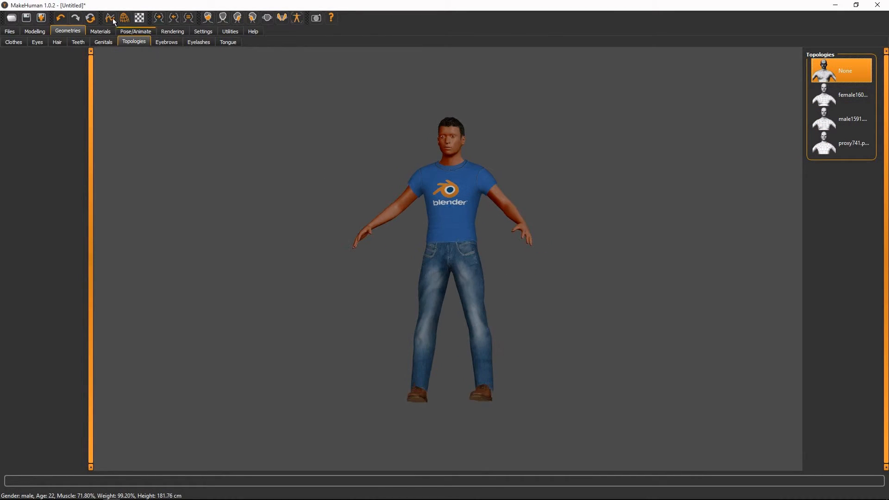
{"action": "left_click", "coordinate": [124, 18]}
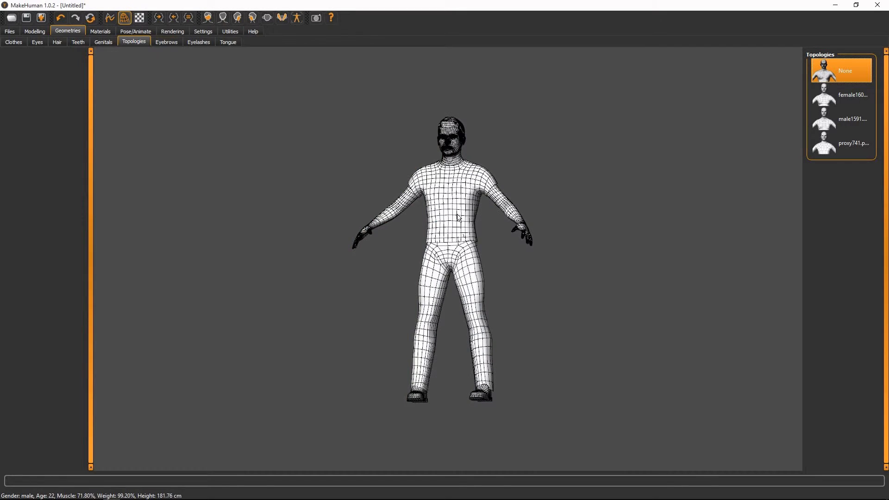
{"action": "left_click", "coordinate": [23, 42]}
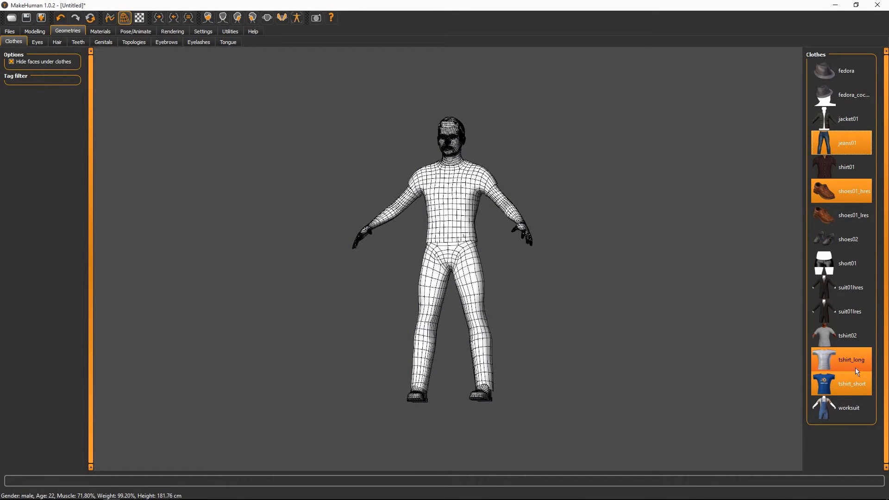
{"action": "left_click", "coordinate": [854, 376]}
{"action": "scroll", "coordinate": [485, 208], "scroll_direction": "down", "scroll_amount": 3}
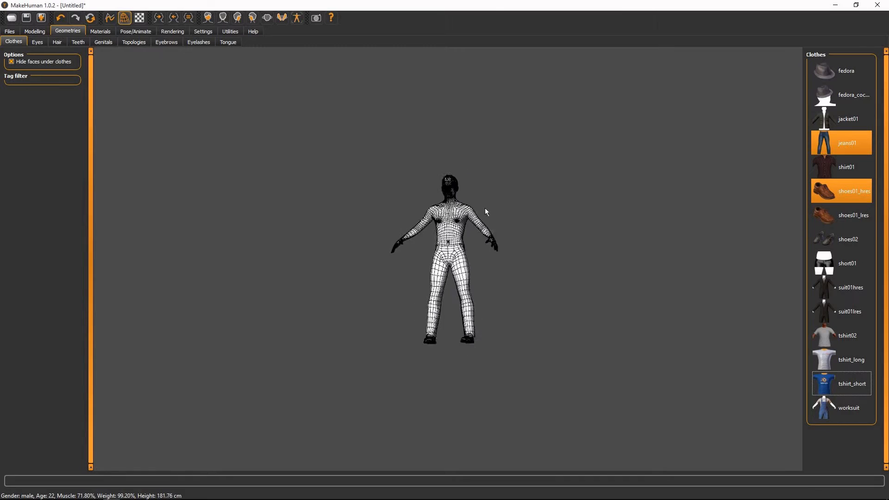
{"action": "scroll", "coordinate": [485, 207], "scroll_direction": "up", "scroll_amount": 10}
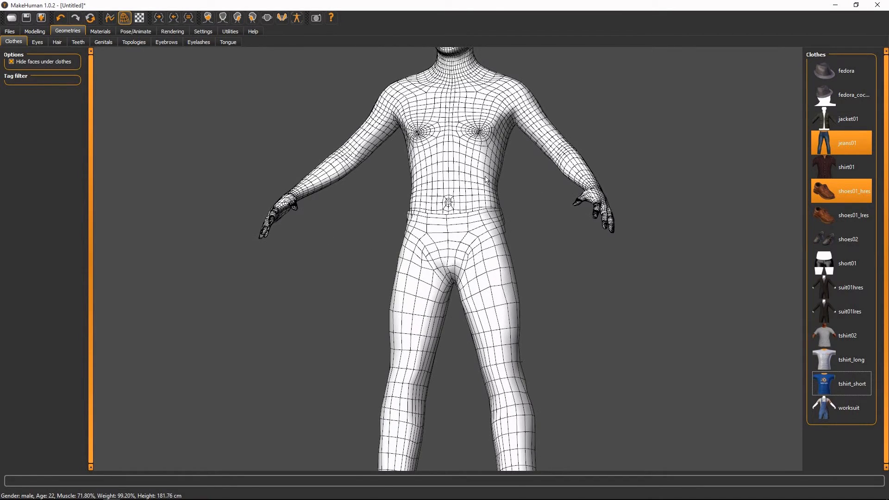
{"action": "scroll", "coordinate": [484, 162], "scroll_direction": "up", "scroll_amount": 1}
{"action": "scroll", "coordinate": [482, 159], "scroll_direction": "up", "scroll_amount": 3}
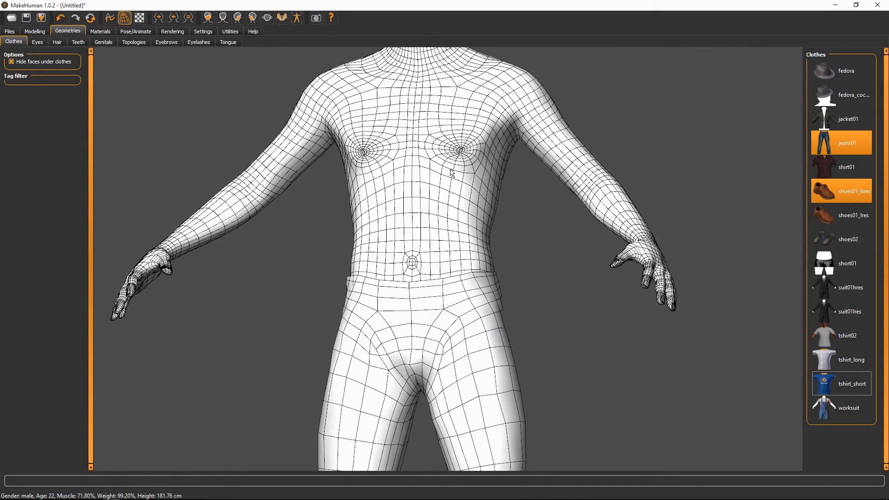
{"action": "scroll", "coordinate": [451, 173], "scroll_direction": "down", "scroll_amount": 3}
Apply the female1605 topology to the figure.
{"action": "left_click", "coordinate": [135, 42]}
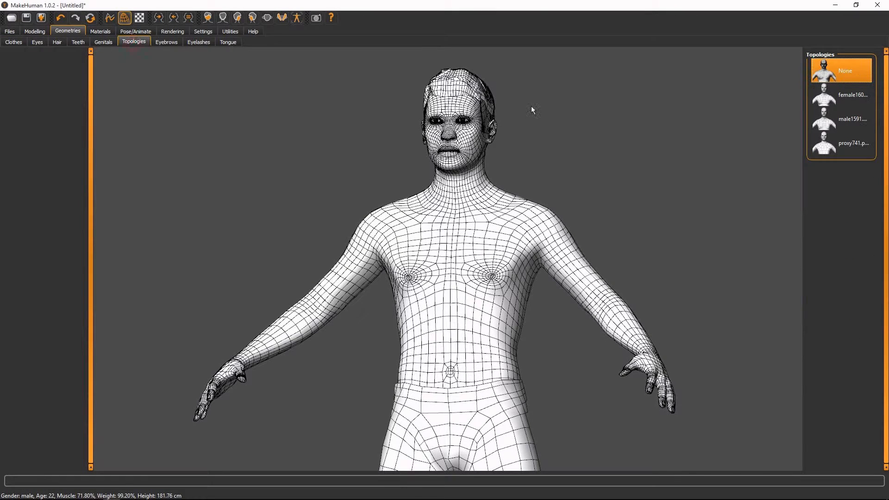
{"action": "left_click", "coordinate": [828, 101]}
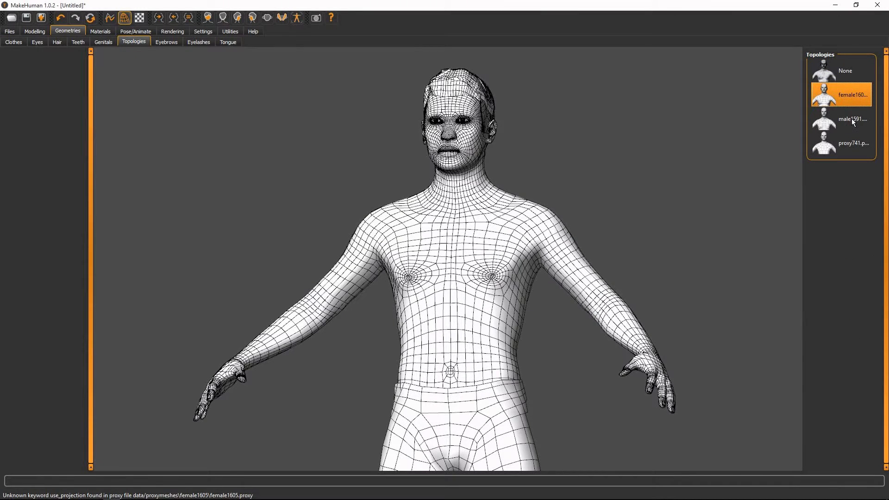
Try the male1591 and proxy741 topologies on the figure, and set the topology back to None.
{"action": "left_click", "coordinate": [851, 118]}
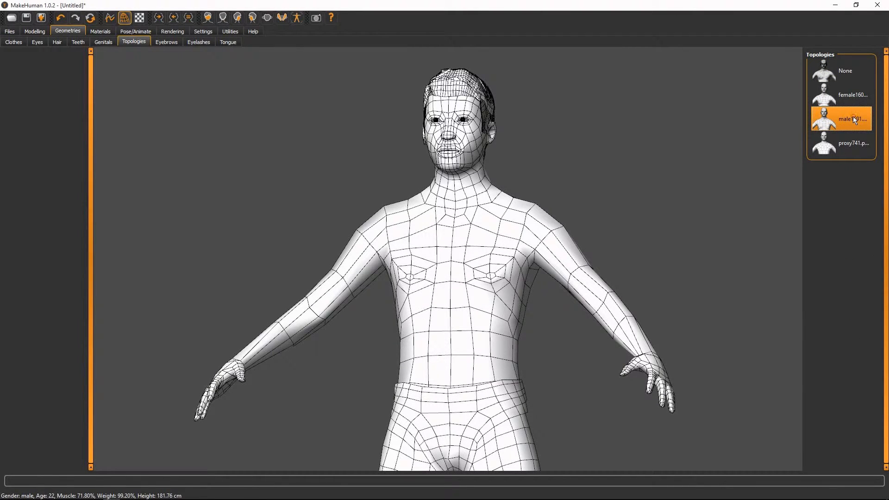
{"action": "left_click", "coordinate": [857, 151]}
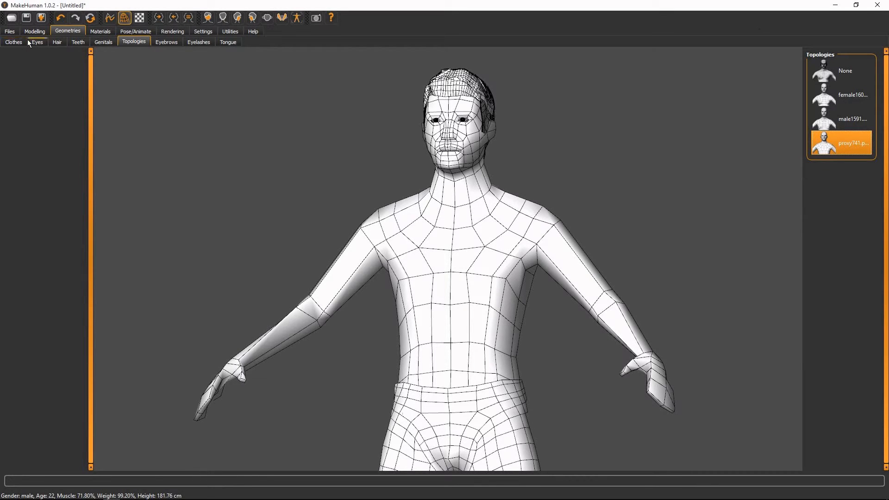
{"action": "left_click", "coordinate": [845, 70]}
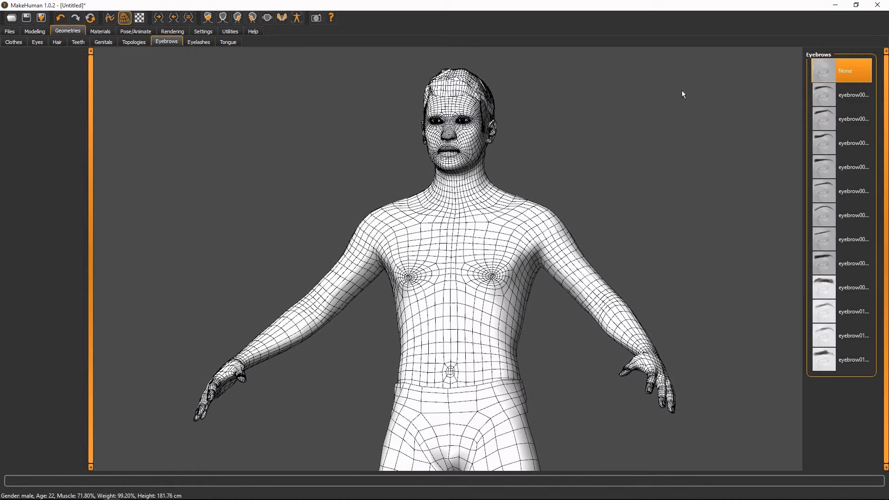
Turn off the wireframe display and give the figure the ninth eyebrow style.
{"action": "left_click", "coordinate": [125, 21]}
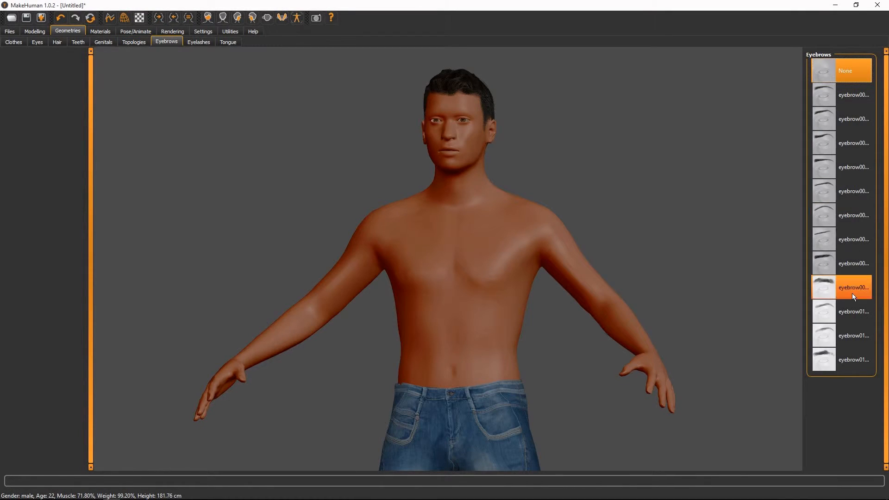
{"action": "left_click", "coordinate": [851, 363]}
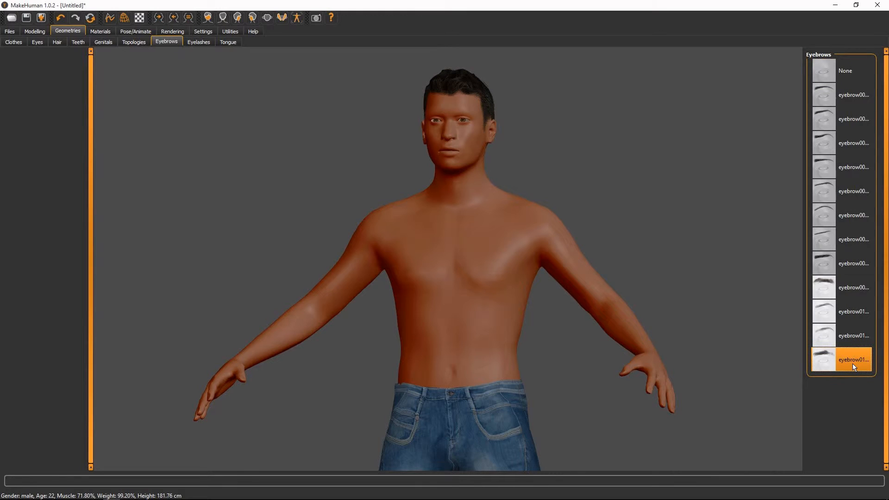
{"action": "left_click", "coordinate": [850, 293]}
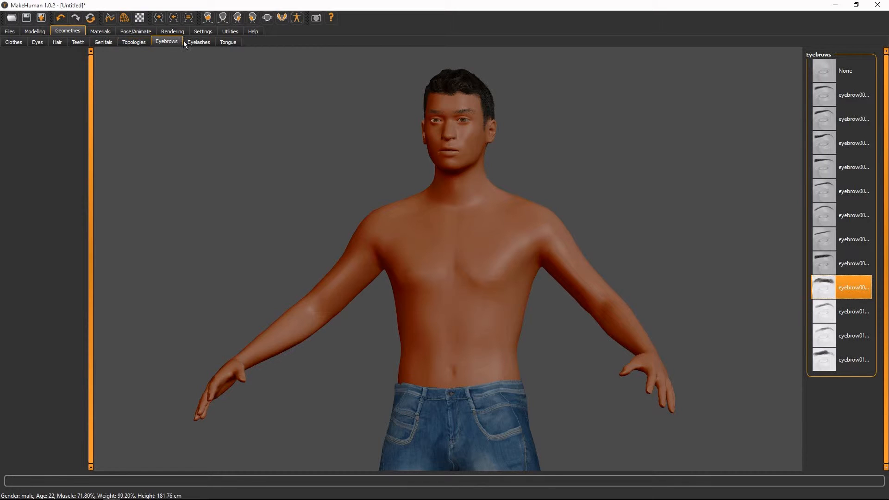
Add the first eyelash style to the figure and put tshirt_short back on.
{"action": "left_click", "coordinate": [202, 42]}
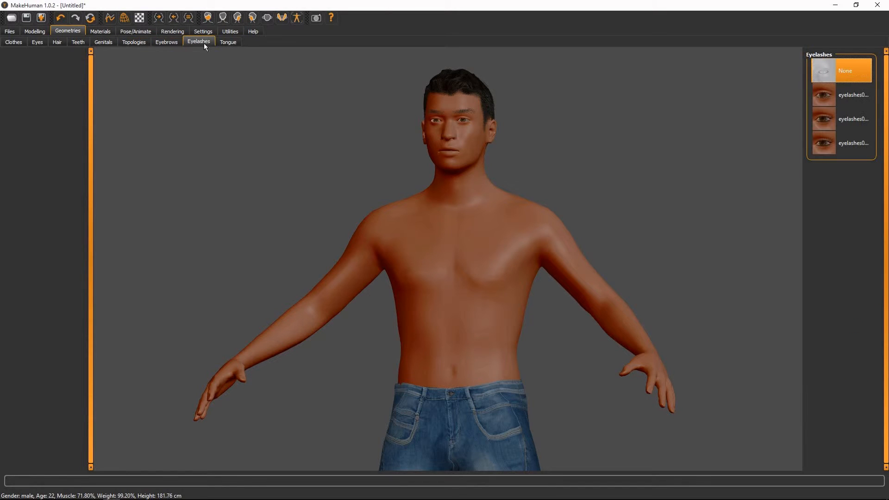
{"action": "left_click", "coordinate": [831, 91]}
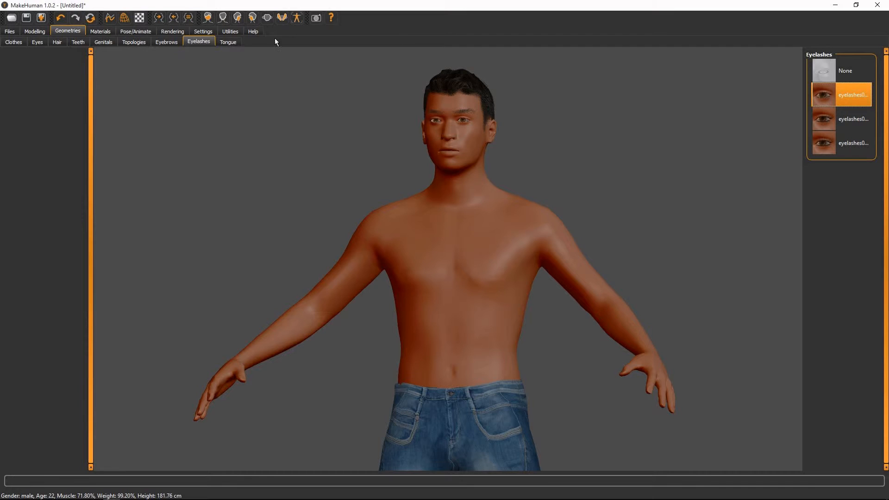
{"action": "left_click", "coordinate": [229, 41]}
{"action": "left_click", "coordinate": [14, 41]}
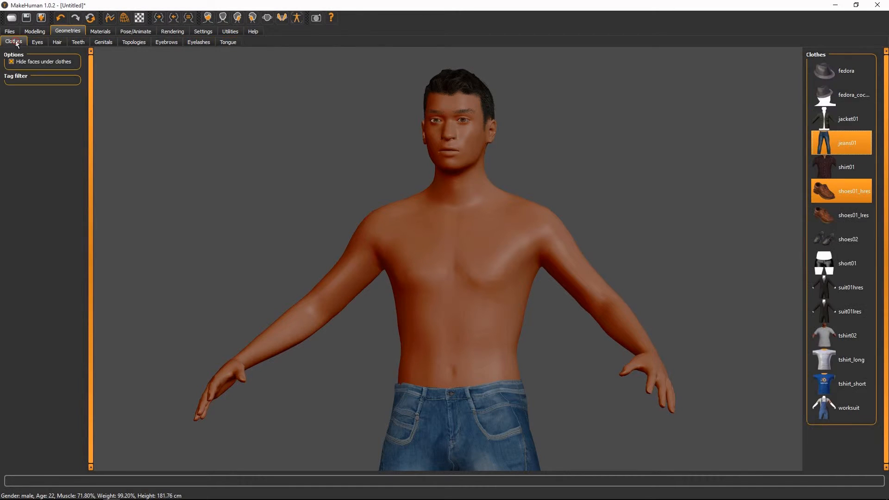
{"action": "left_click", "coordinate": [851, 383]}
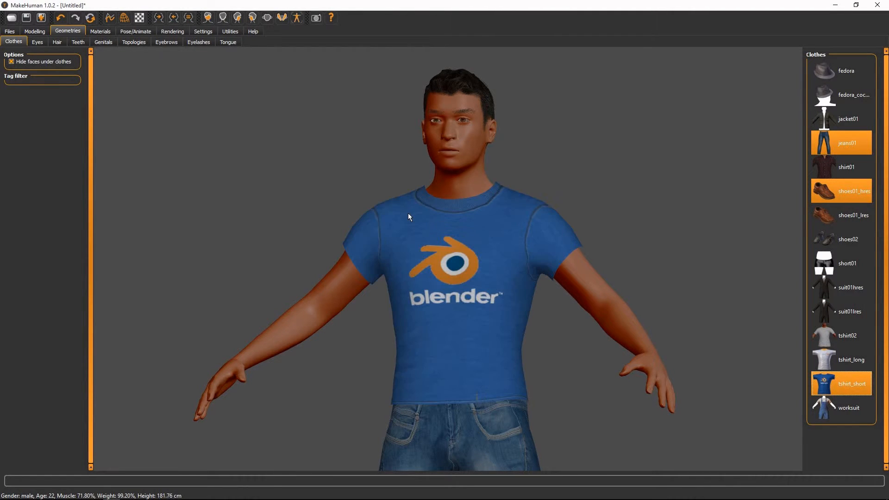
Apply the third of the four young Caucasian skin materials to the figure.
{"action": "left_click", "coordinate": [96, 31]}
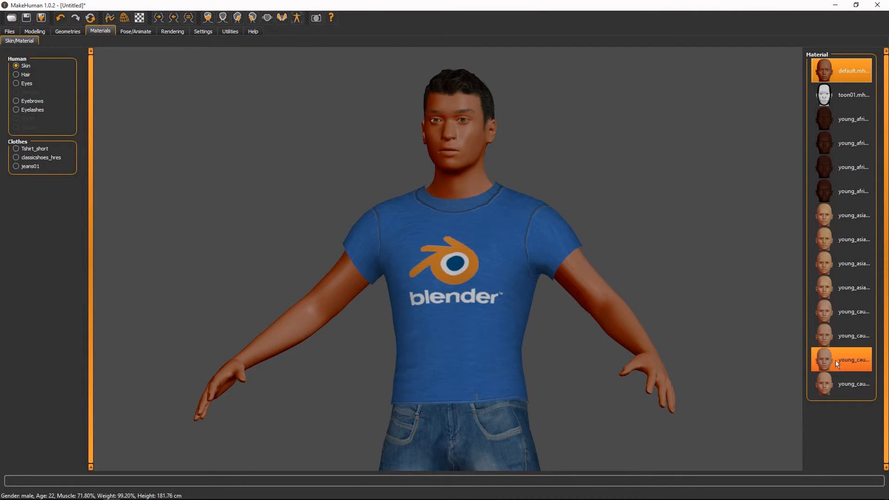
{"action": "left_click", "coordinate": [852, 382]}
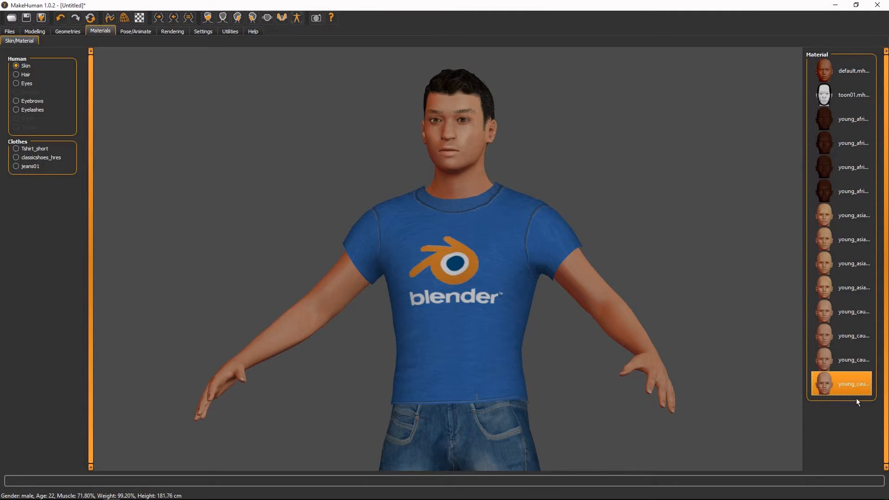
{"action": "left_click", "coordinate": [855, 360]}
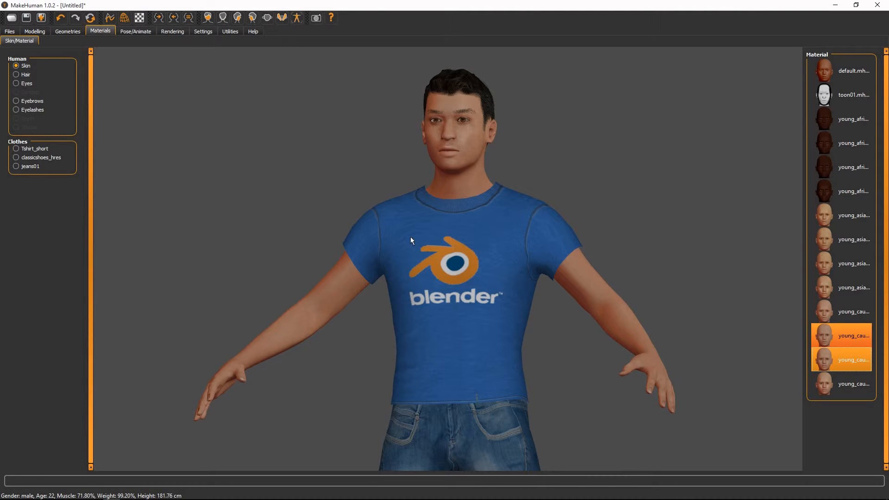
Set the eye material to blue.mhmat and check the material choices for hair, eyebrows and eyelashes.
{"action": "left_click", "coordinate": [25, 75]}
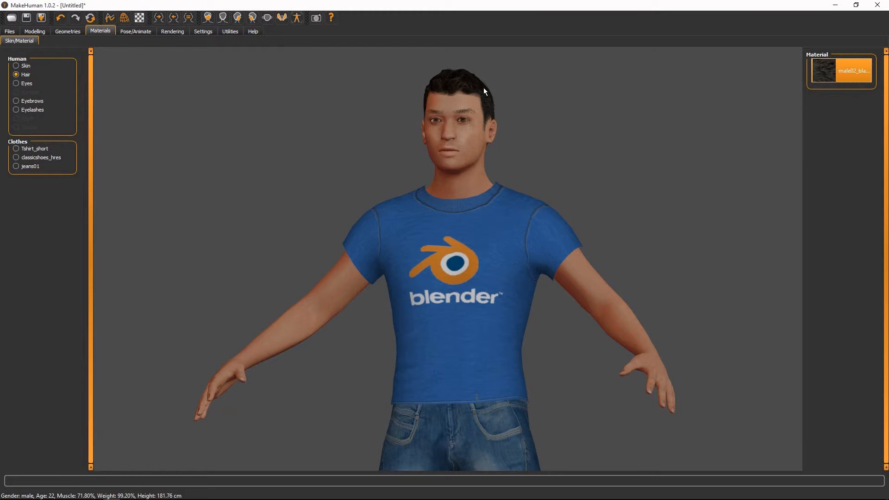
{"action": "left_click", "coordinate": [26, 84]}
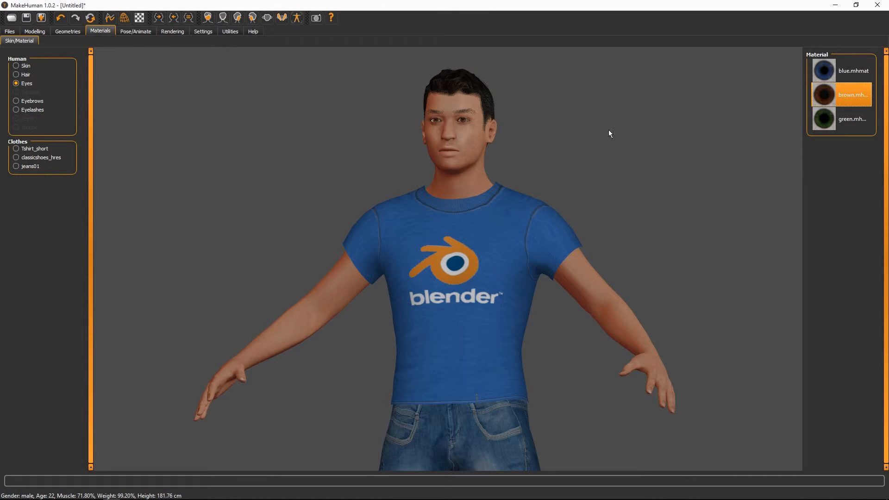
{"action": "left_click", "coordinate": [850, 75]}
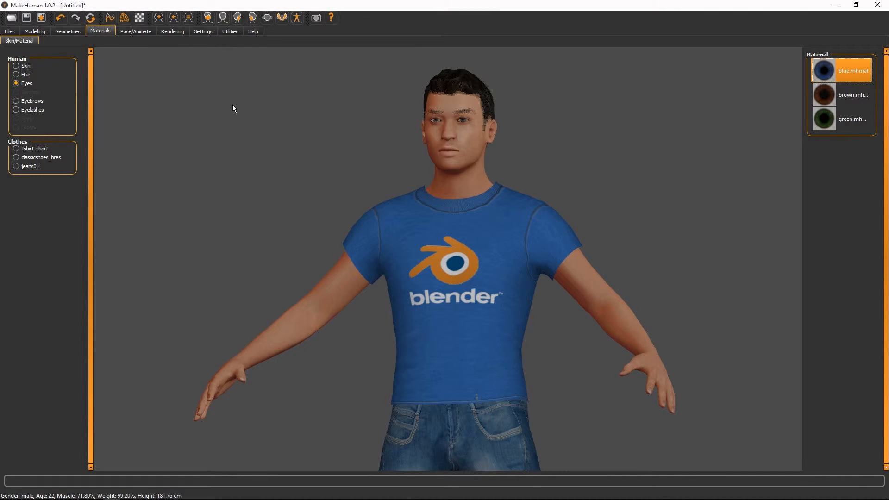
{"action": "left_click", "coordinate": [41, 103]}
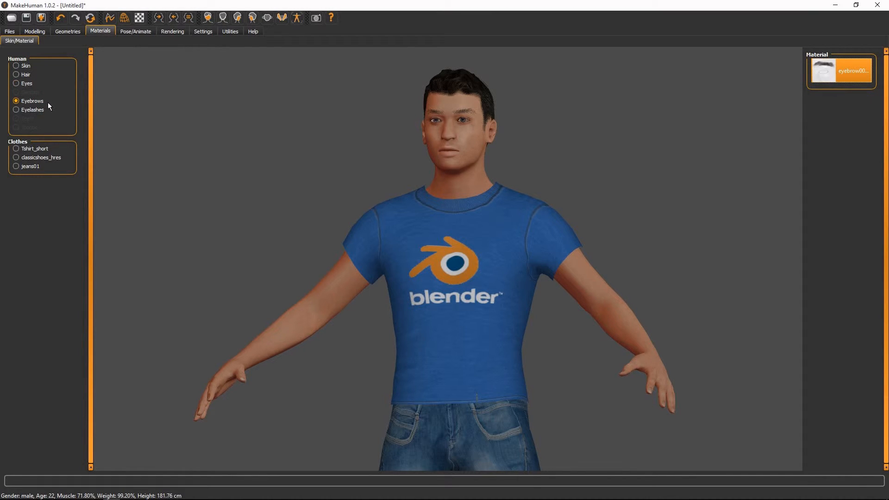
{"action": "left_click", "coordinate": [30, 110]}
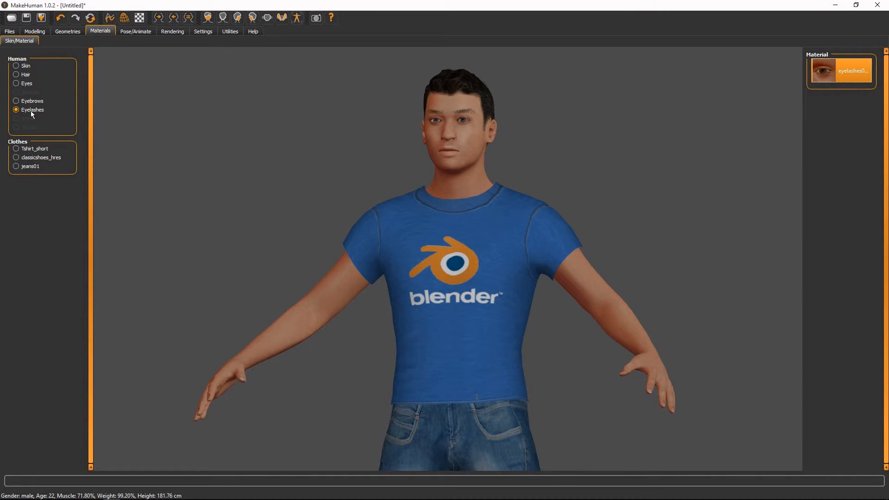
Change Tshirt_short to the white material and classicshoes_hres to the black one, checking the shoes and the jeans01 material options.
{"action": "left_click", "coordinate": [36, 148]}
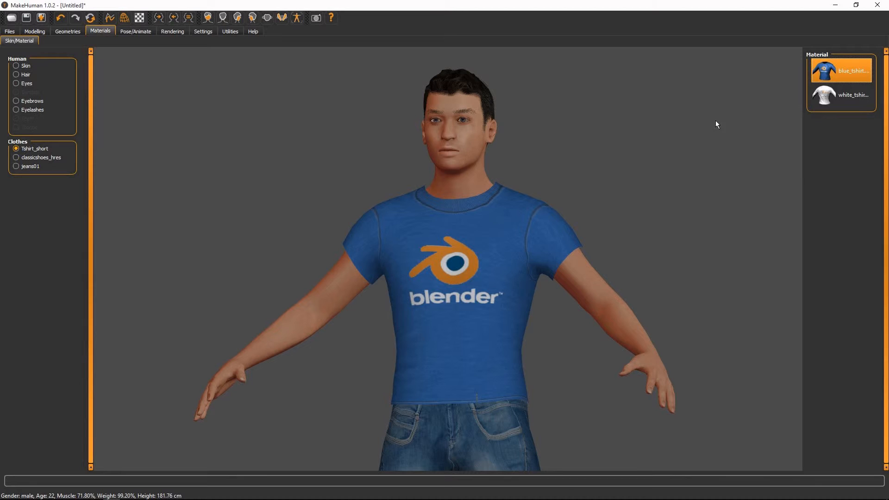
{"action": "left_click", "coordinate": [844, 98]}
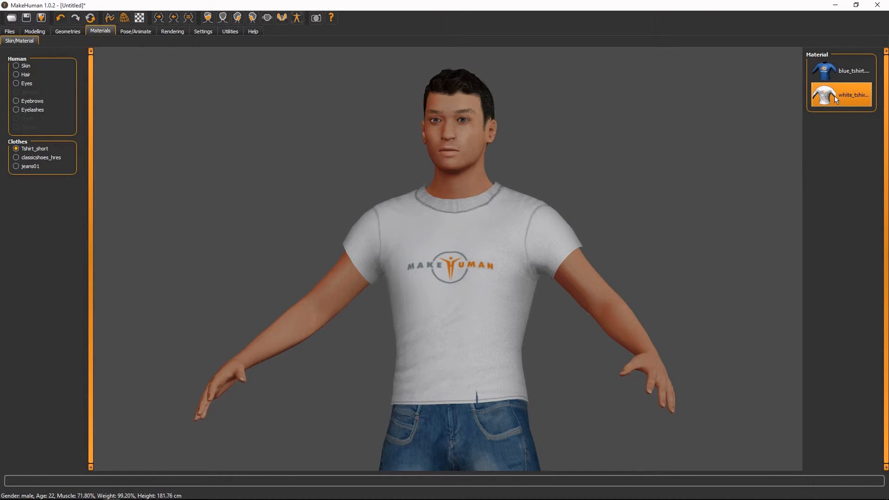
{"action": "left_click", "coordinate": [47, 158]}
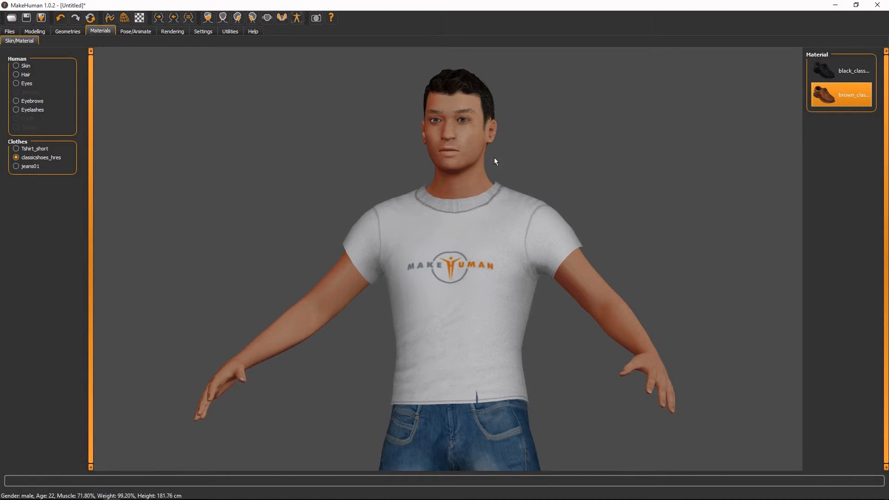
{"action": "left_click", "coordinate": [851, 72]}
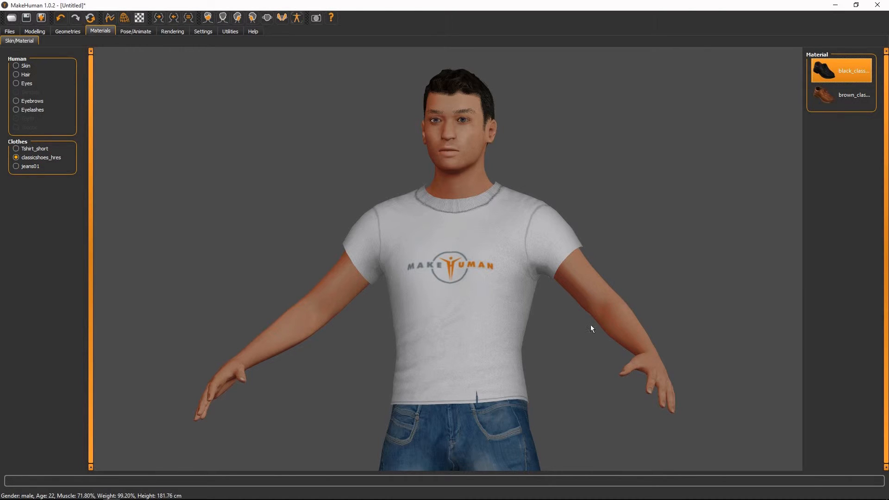
{"action": "right_click_drag", "start_coordinate": [590, 324], "coordinate": [633, 130]}
{"action": "left_click_drag", "start_coordinate": [590, 297], "coordinate": [445, 235]}
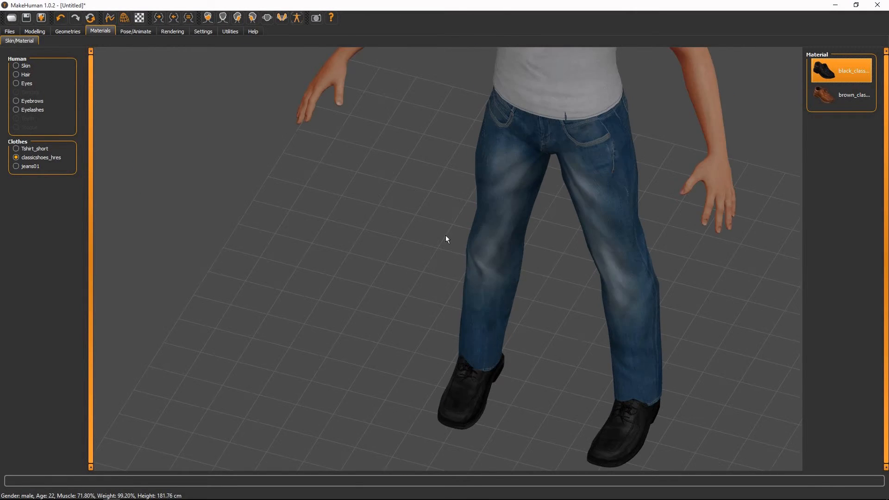
{"action": "left_click", "coordinate": [30, 167]}
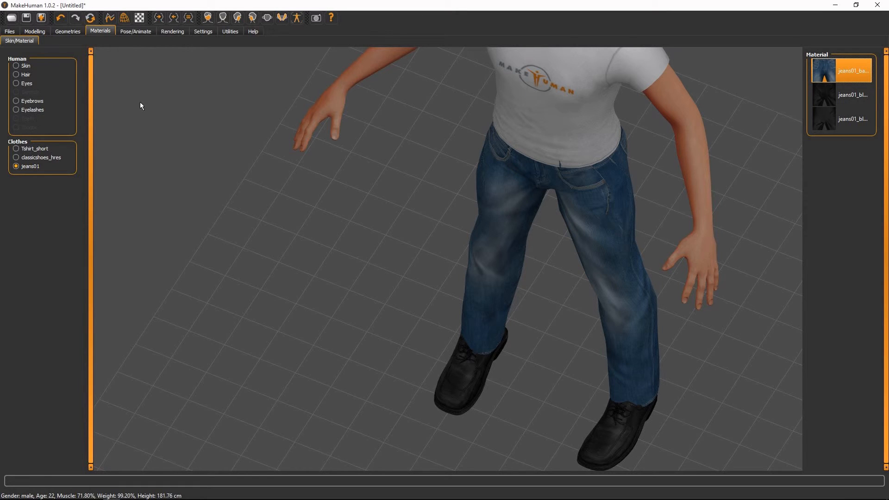
Compare the xonotic.json, basic.json and game.json rig presets and give the figure the basic.json skeleton.
{"action": "left_click", "coordinate": [127, 33]}
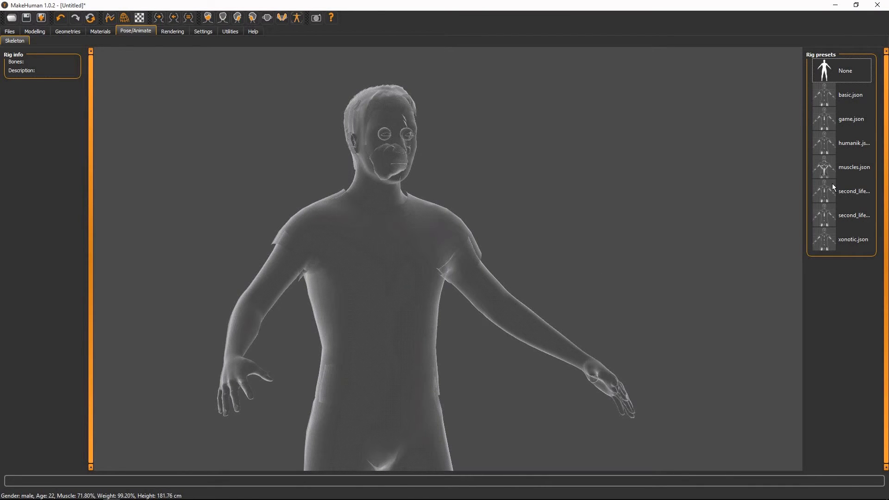
{"action": "left_click", "coordinate": [840, 91]}
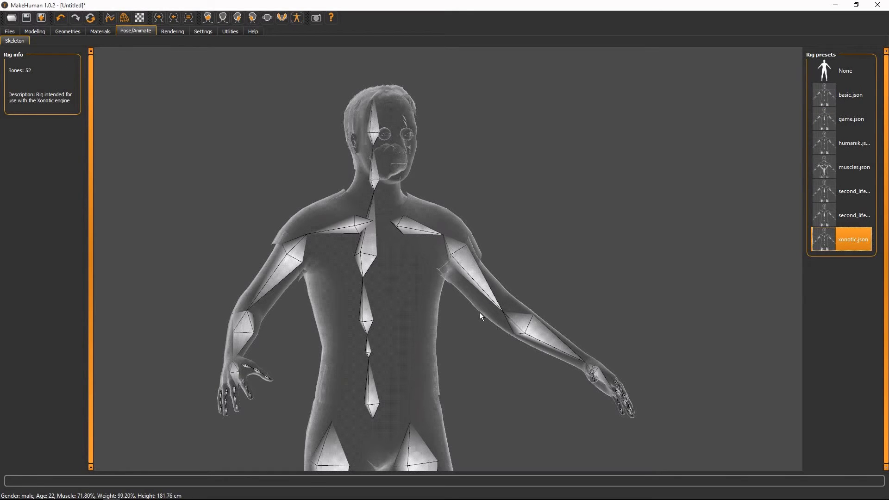
{"action": "left_click", "coordinate": [854, 98]}
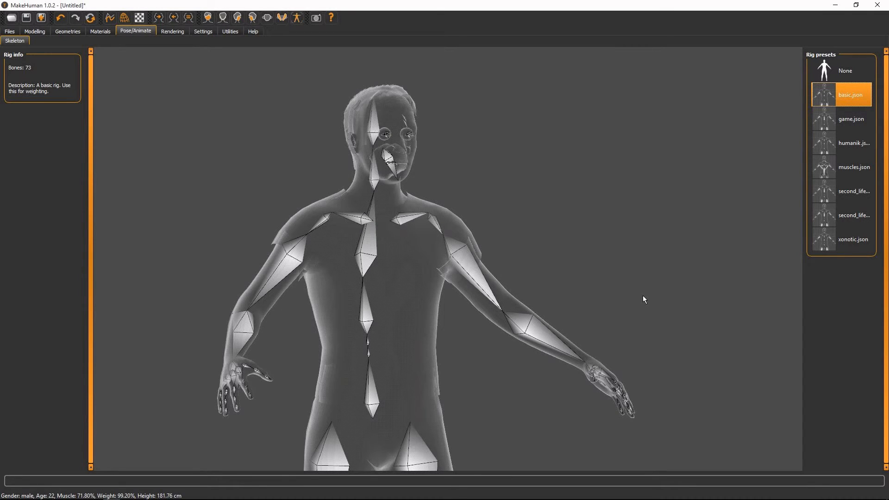
{"action": "left_click", "coordinate": [847, 117]}
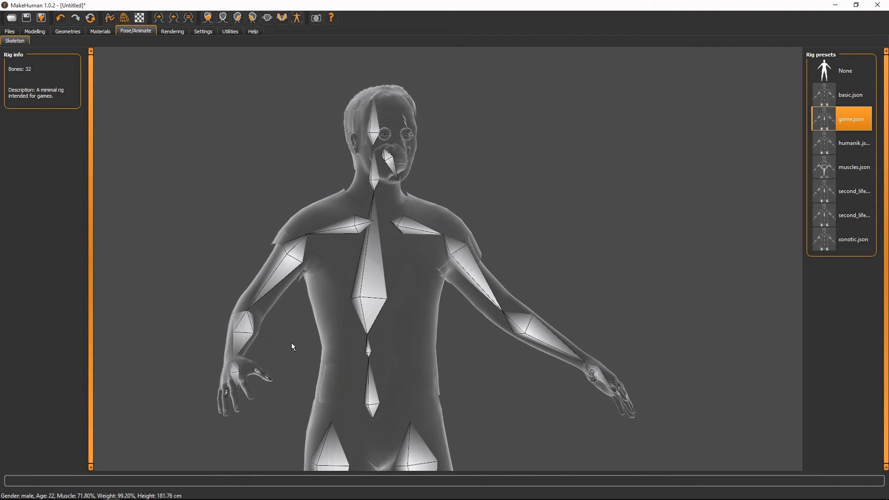
{"action": "left_click_drag", "start_coordinate": [292, 345], "coordinate": [295, 346]}
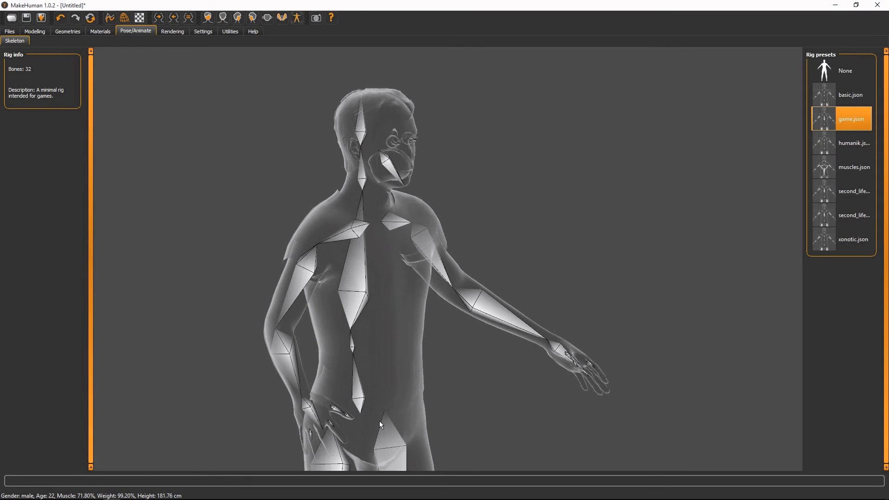
{"action": "left_click", "coordinate": [849, 95]}
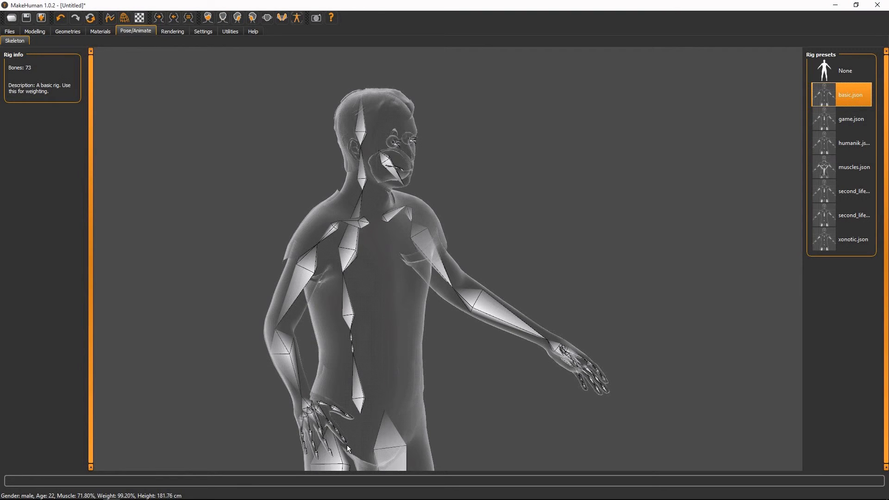
{"action": "left_click_drag", "start_coordinate": [474, 409], "coordinate": [391, 357]}
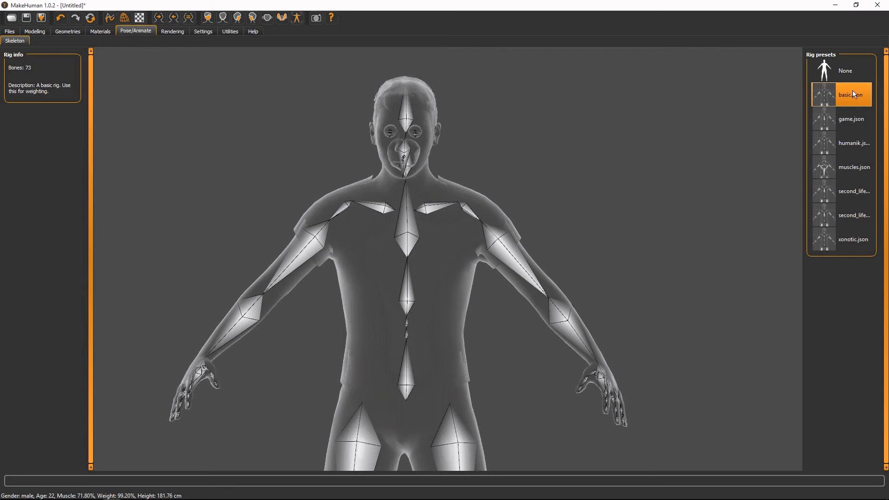
Look through the rendering options and general settings, and open the utilities.
{"action": "left_click", "coordinate": [173, 32]}
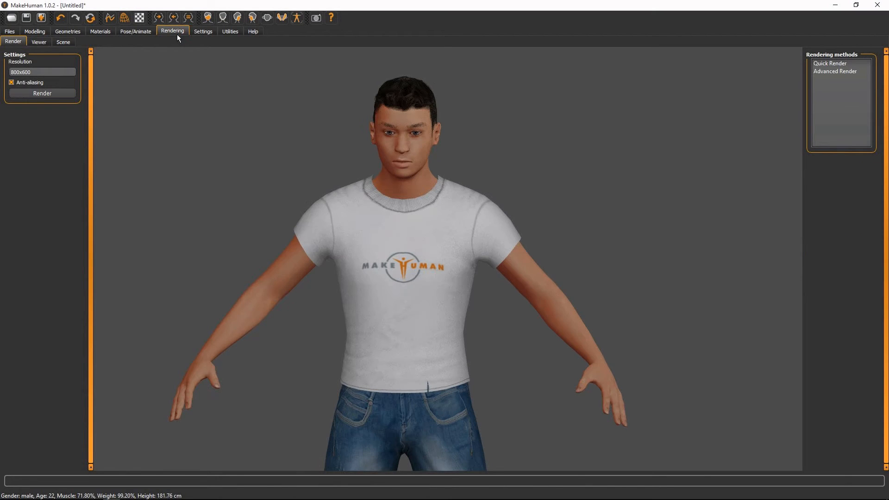
{"action": "left_click_drag", "start_coordinate": [443, 261], "coordinate": [201, 73]}
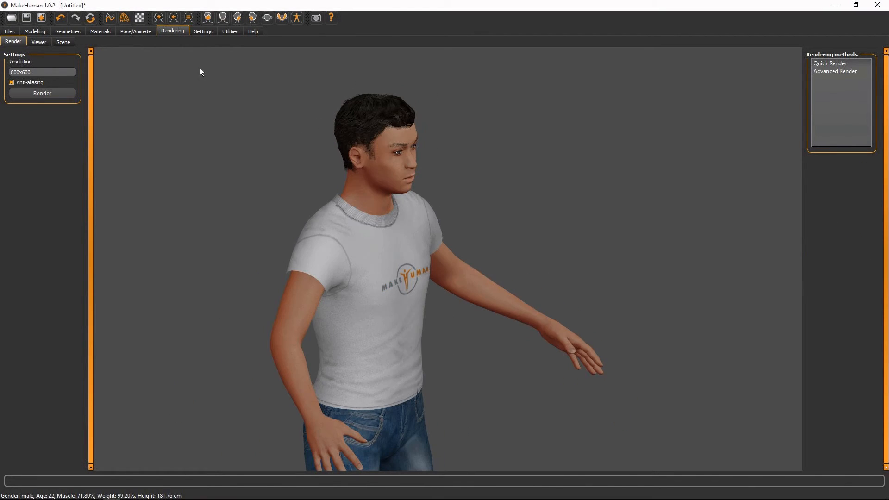
{"action": "left_click", "coordinate": [201, 33]}
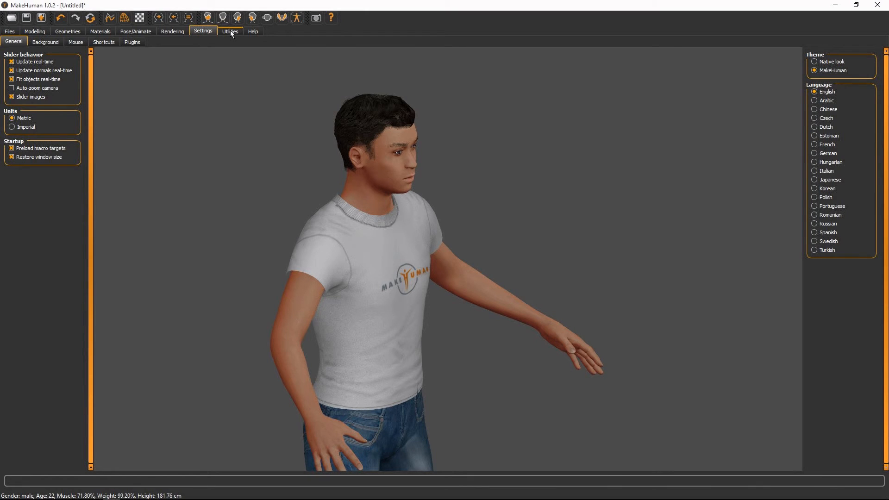
{"action": "left_click", "coordinate": [230, 32]}
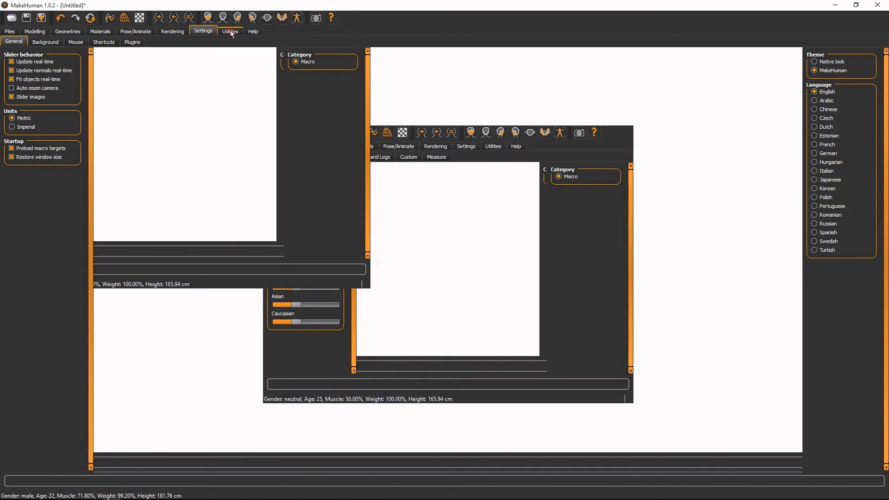
Check the support options in the help section, and save the character as a MakeHuman model (*.mhm) named v1.
{"action": "left_click", "coordinate": [253, 31]}
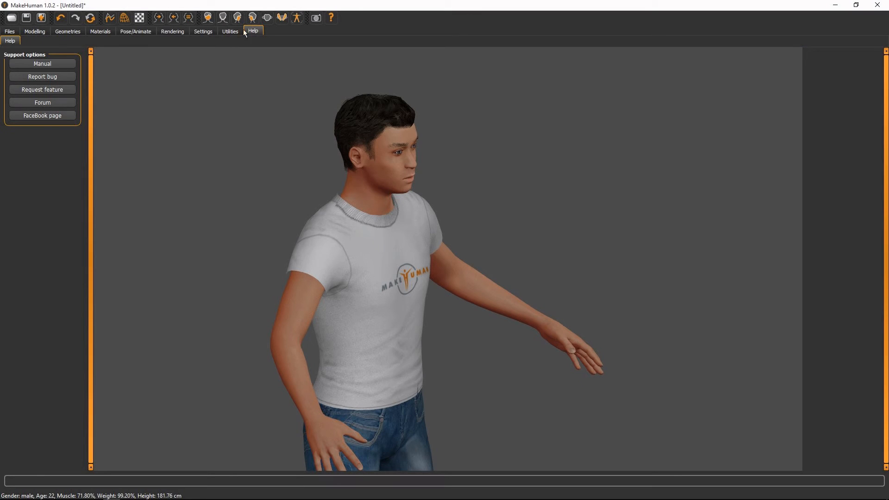
{"action": "left_click", "coordinate": [10, 31]}
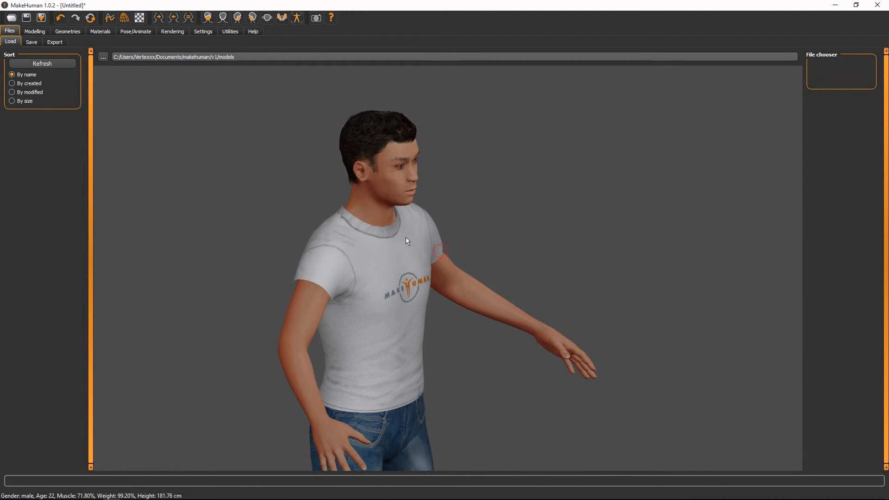
{"action": "key", "text": "1"}
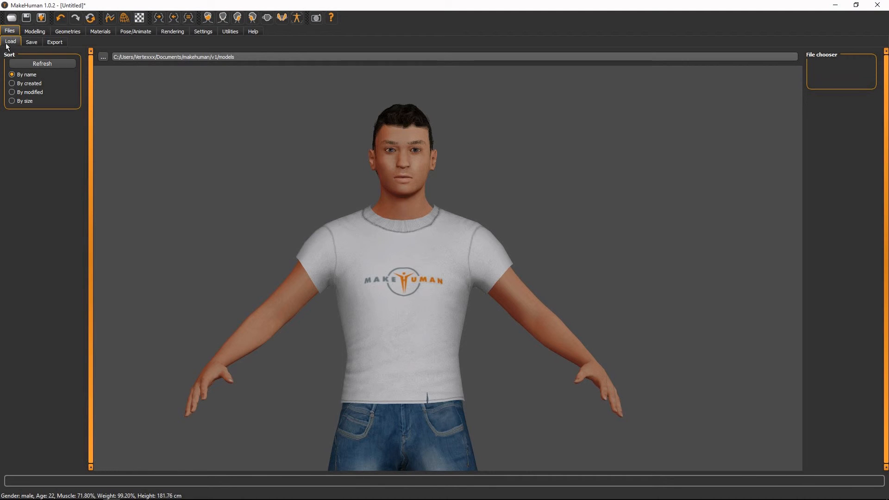
{"action": "left_click", "coordinate": [34, 42]}
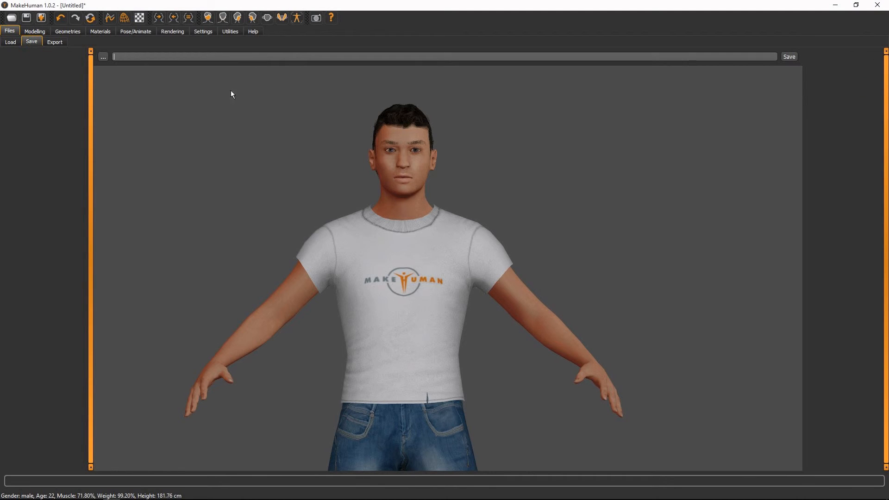
{"action": "left_click", "coordinate": [103, 57]}
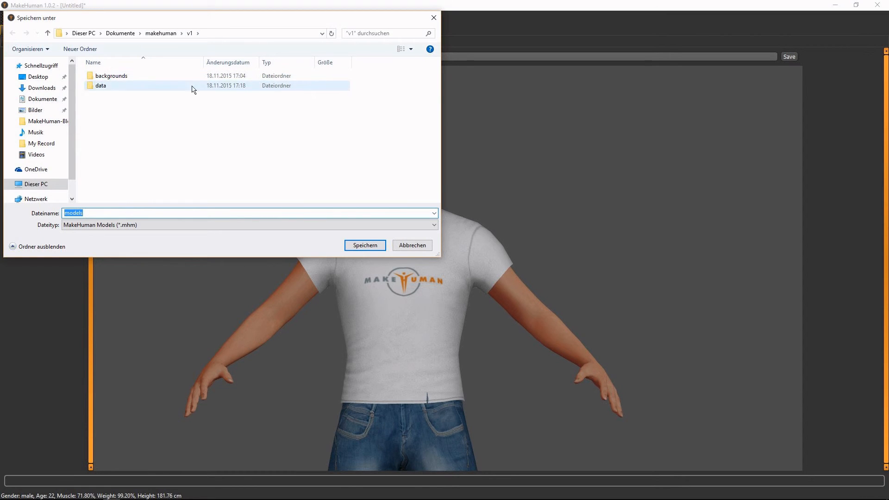
{"action": "left_click", "coordinate": [364, 245]}
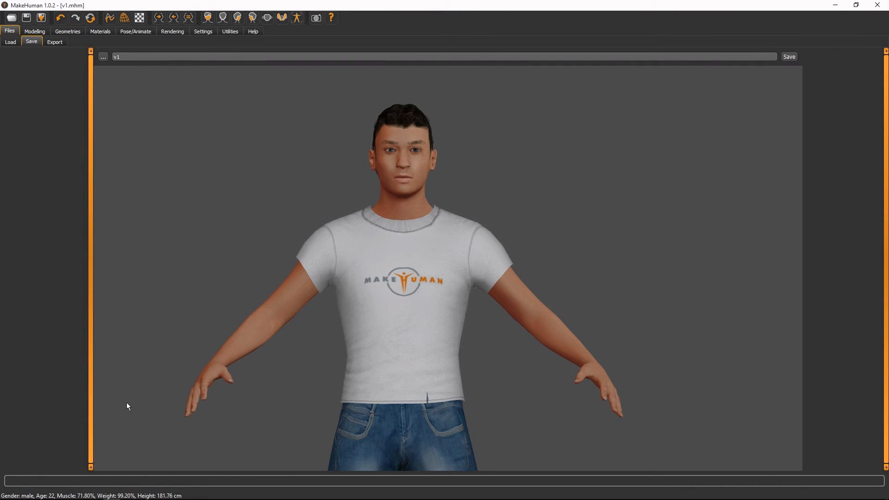
Export the character mesh in Blender exchange (mhx) format under the file name tutorial1.
{"action": "left_click", "coordinate": [55, 41]}
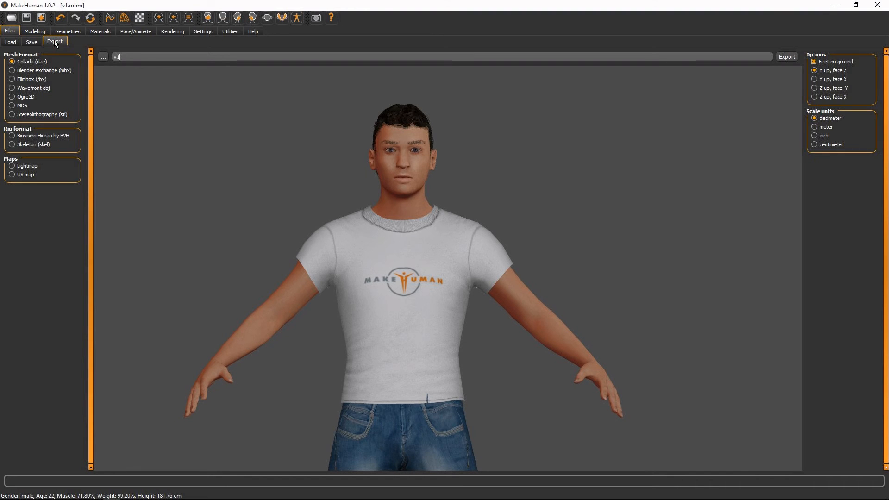
{"action": "left_click", "coordinate": [54, 70]}
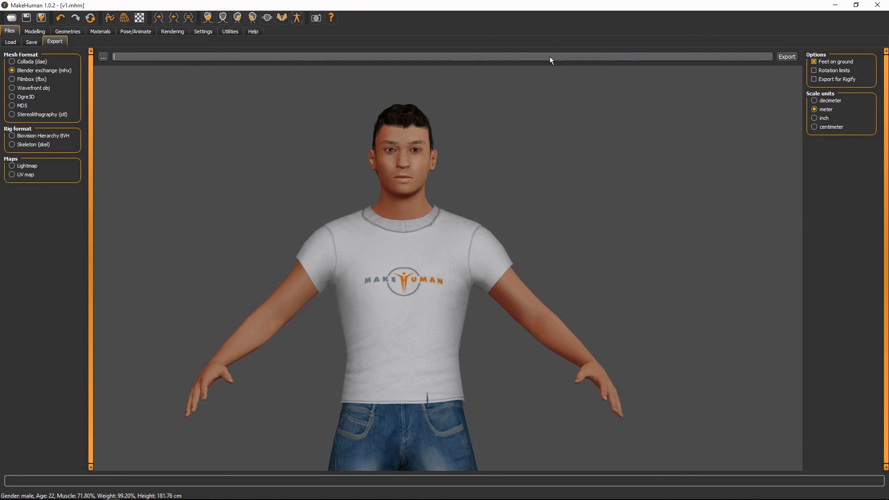
{"action": "type", "text": "tutorial1"}
{"action": "key", "text": "Return"}
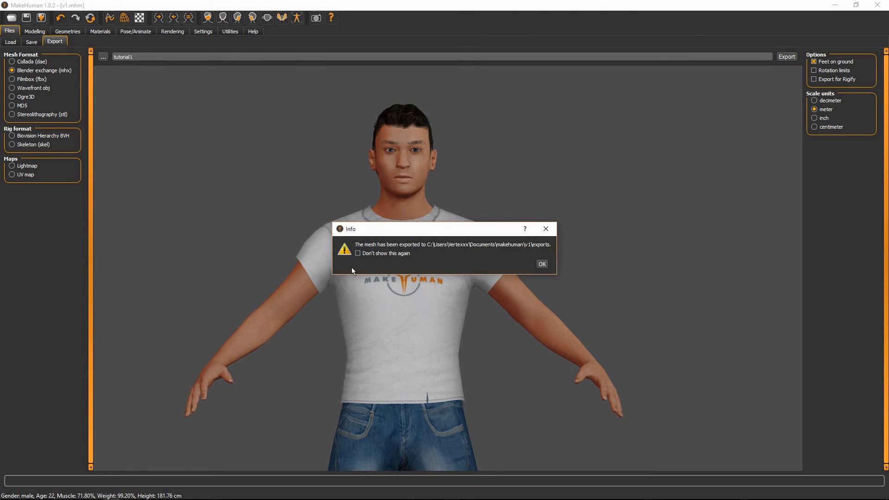
{"action": "left_click", "coordinate": [542, 264]}
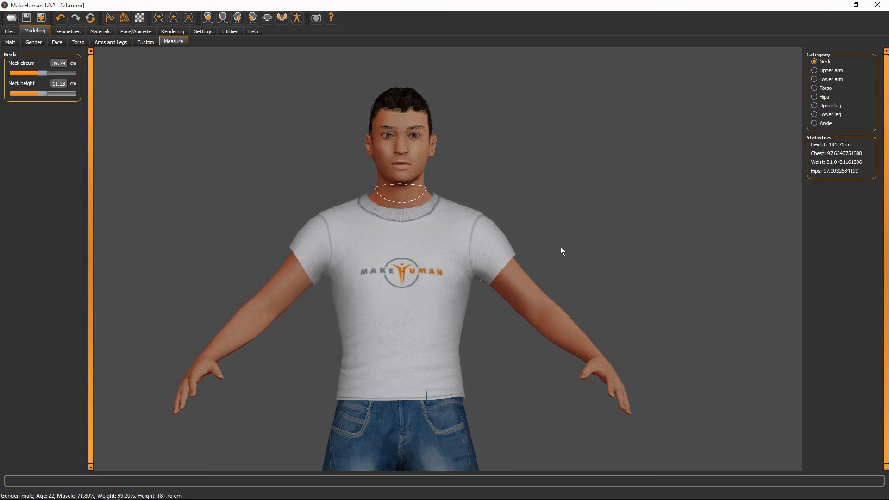